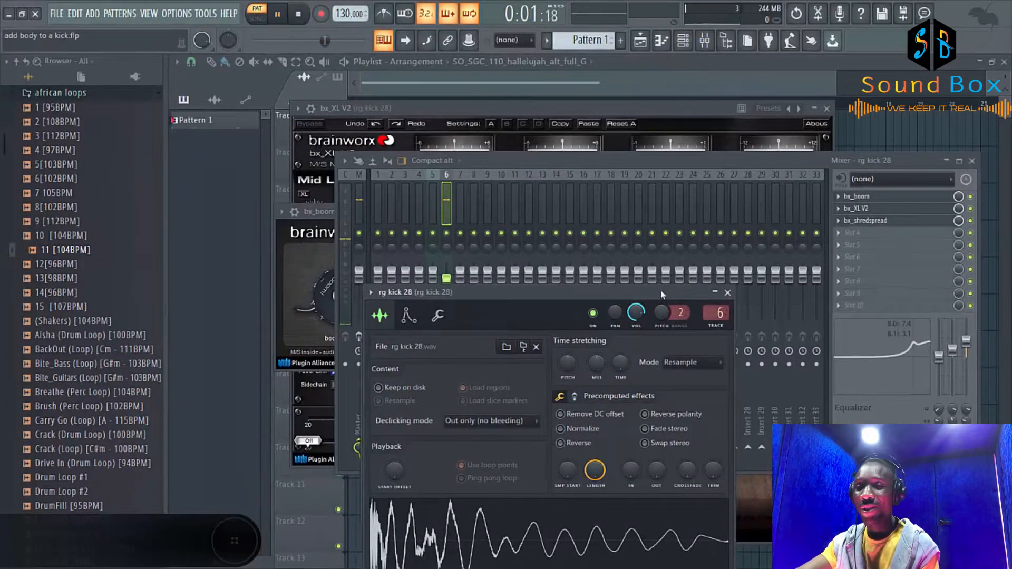
Step: Stop playback, set the rg kick 28 sample's Out fade to 24% and audition the sample
key(space)
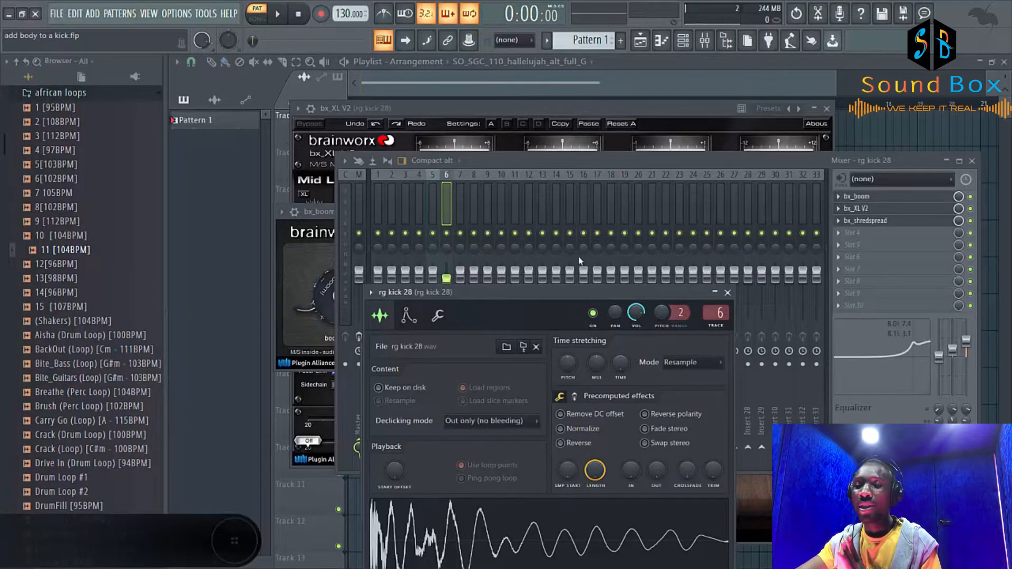
drag(570, 292, 590, 211)
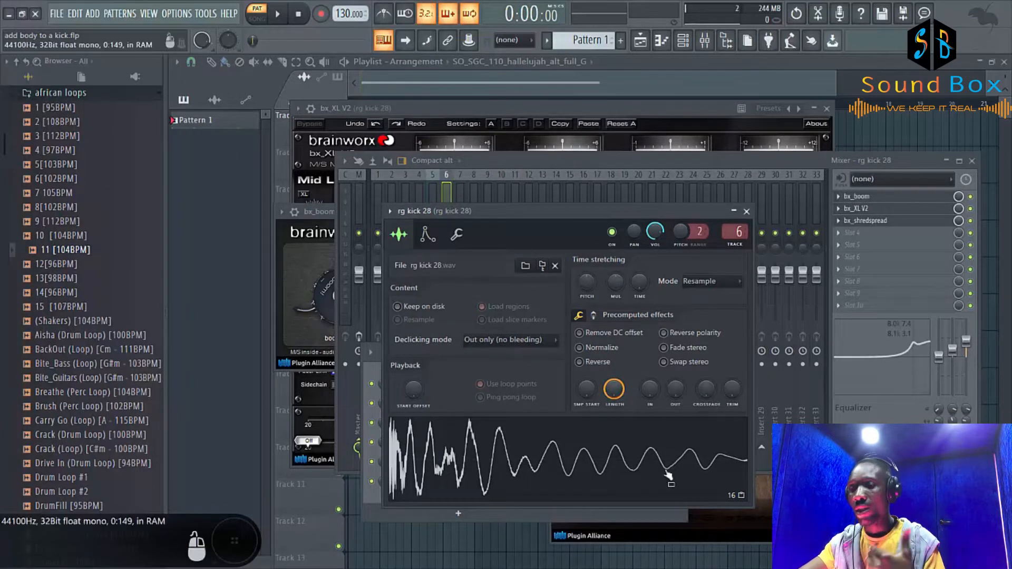
drag(675, 389, 675, 375)
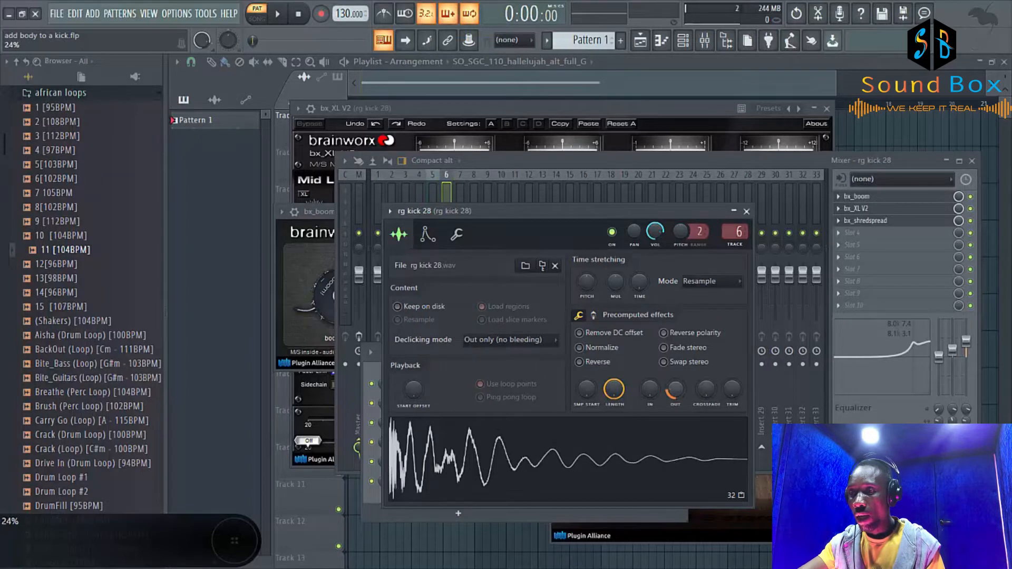
click(611, 465)
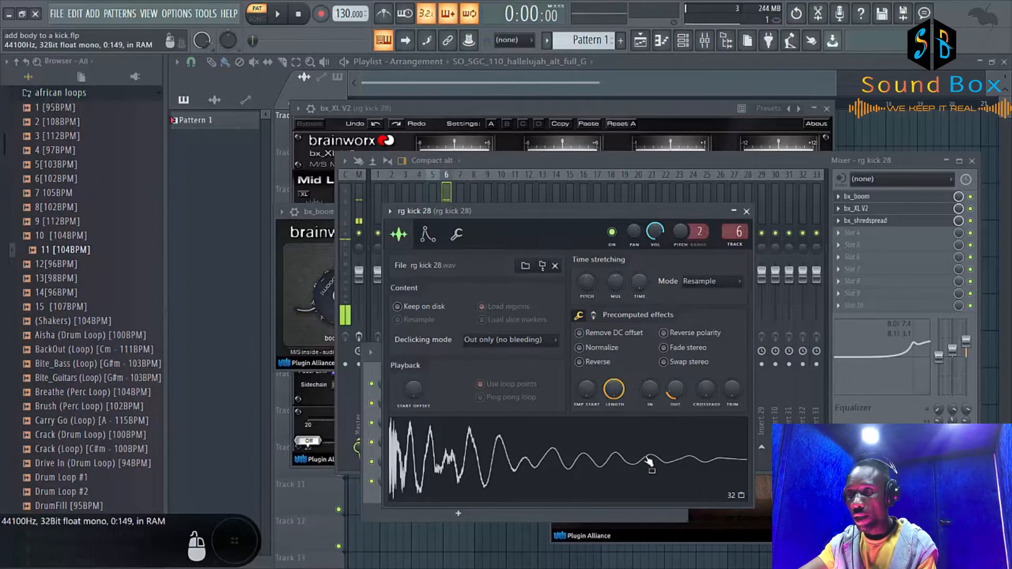
click(615, 468)
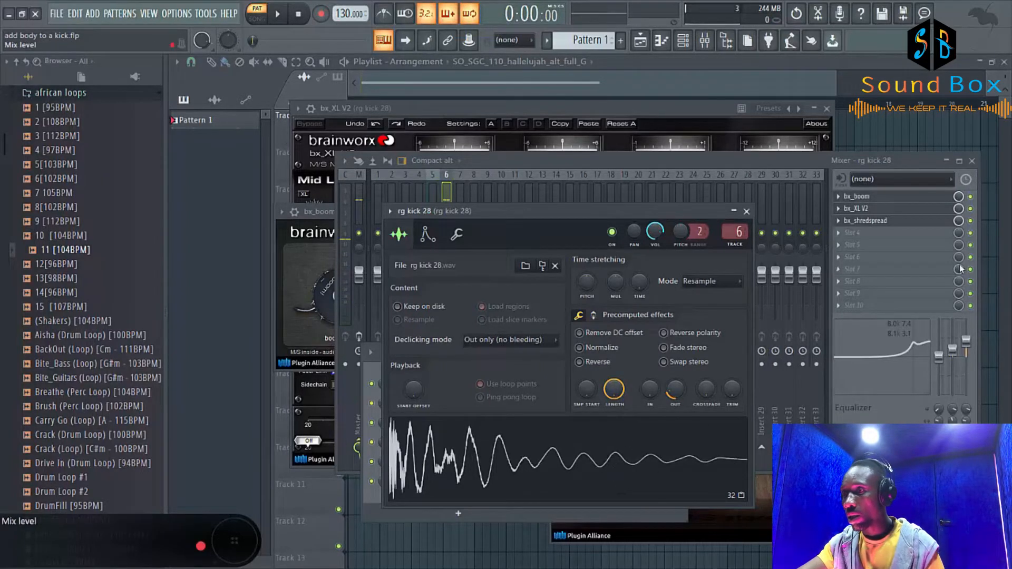
Step: Play the pattern and set the rg kick 28 mixer track's volume to 84% (-3.7 dB)
click(730, 162)
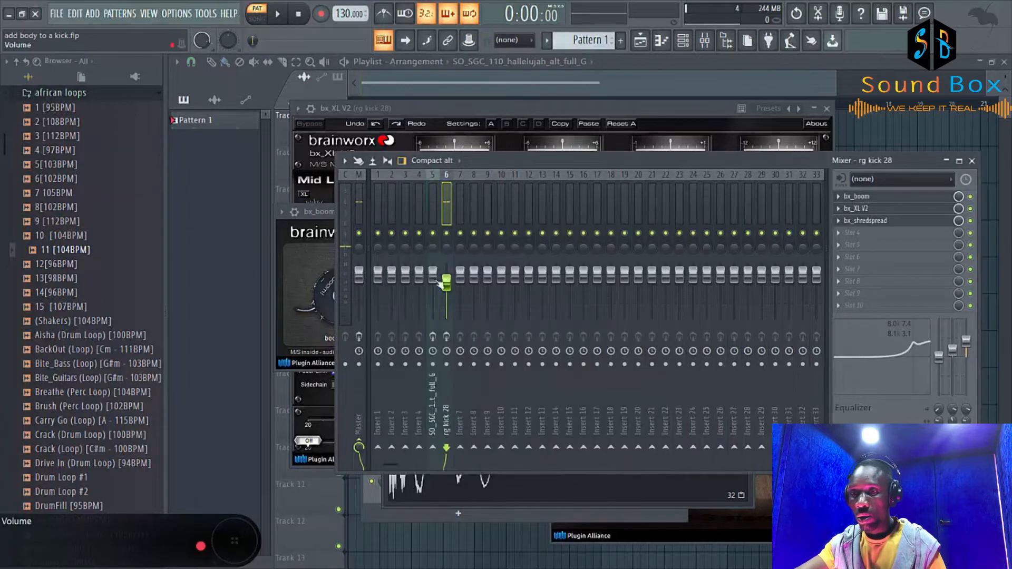
key(space)
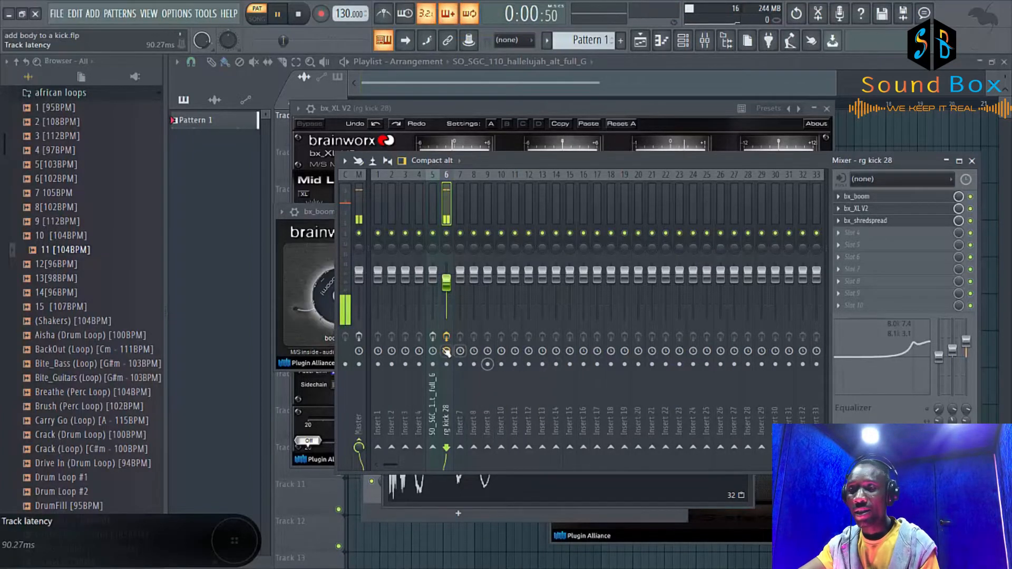
right_click(446, 283)
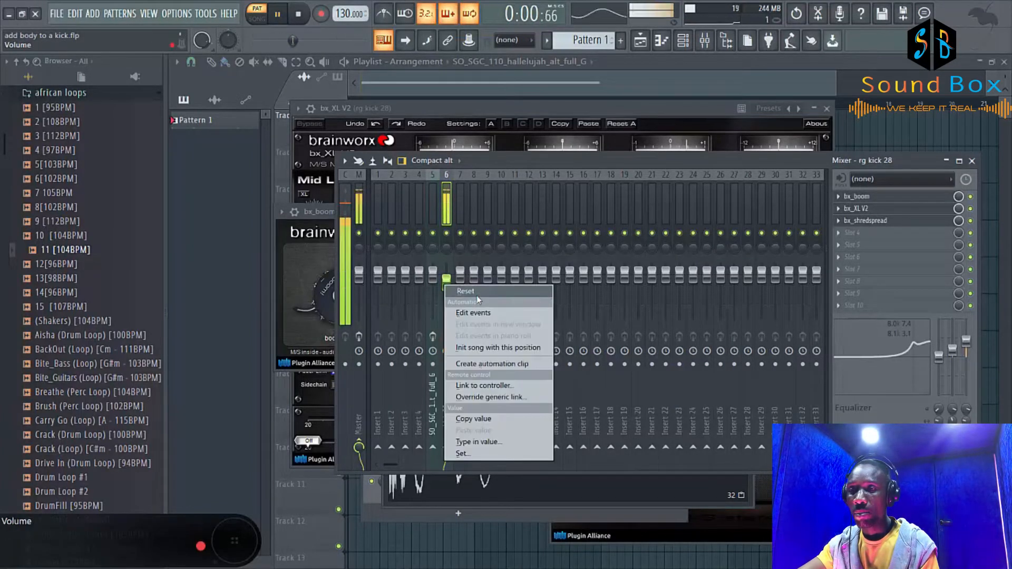
click(476, 293)
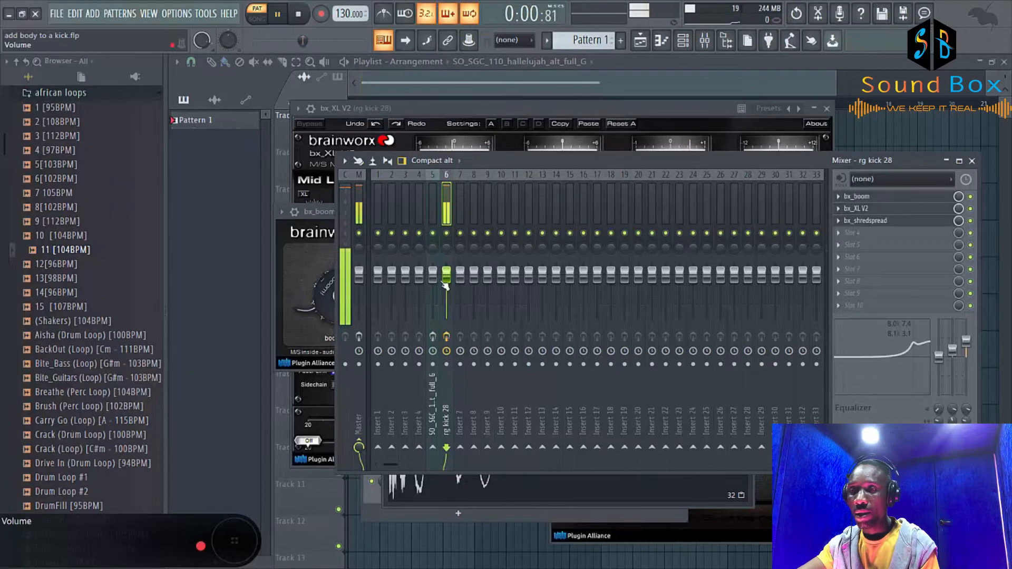
drag(446, 285, 447, 293)
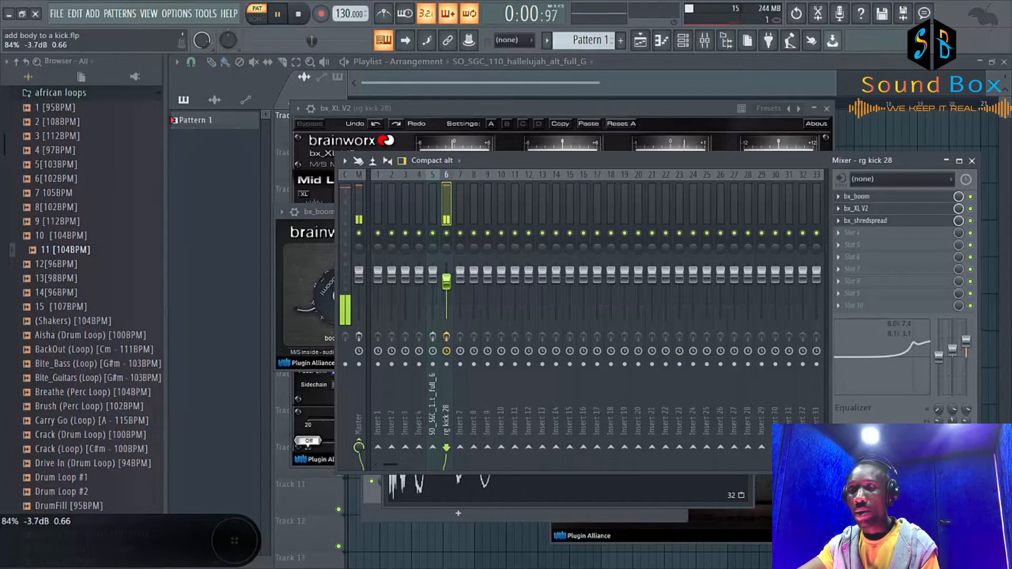
key(space)
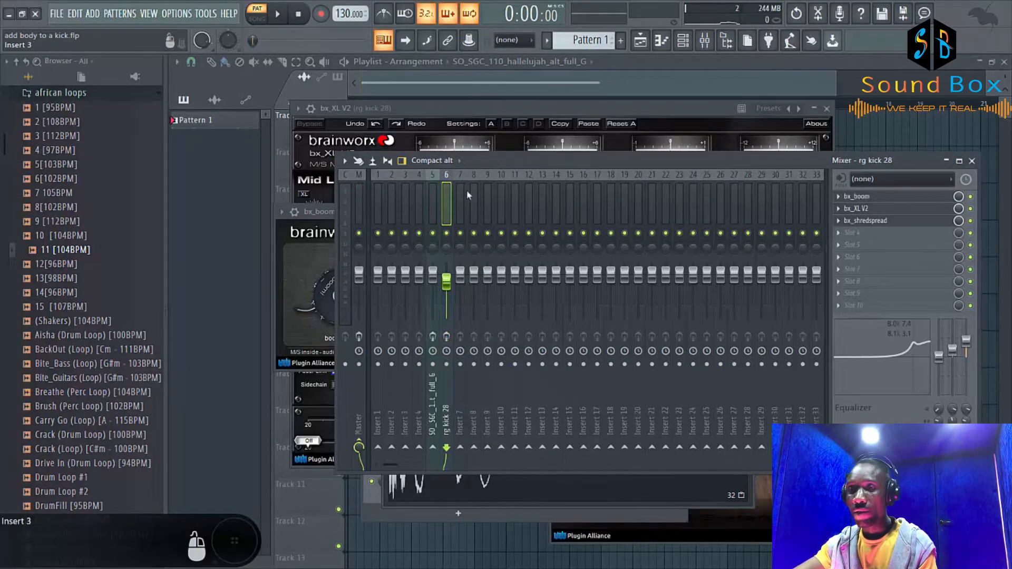
Step: Close the mixer, return the rg kick 28 sample's Out fade to zero and close its sample settings
click(973, 162)
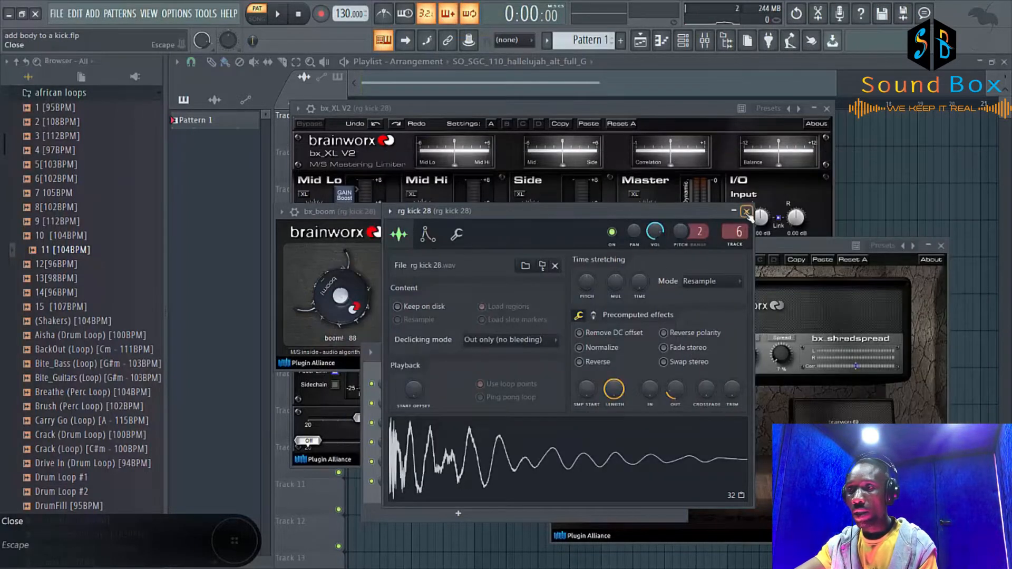
drag(675, 393, 675, 433)
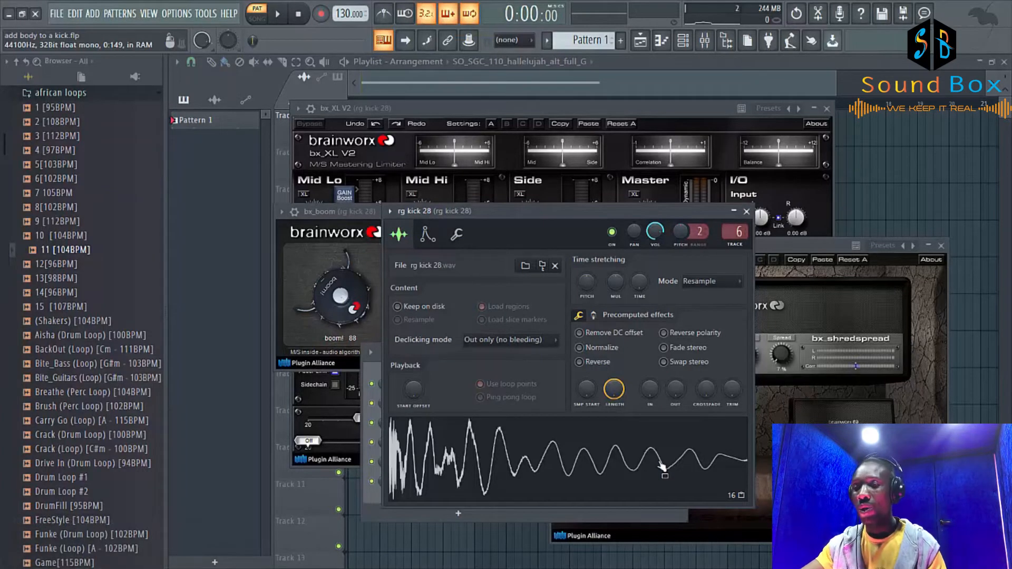
click(747, 212)
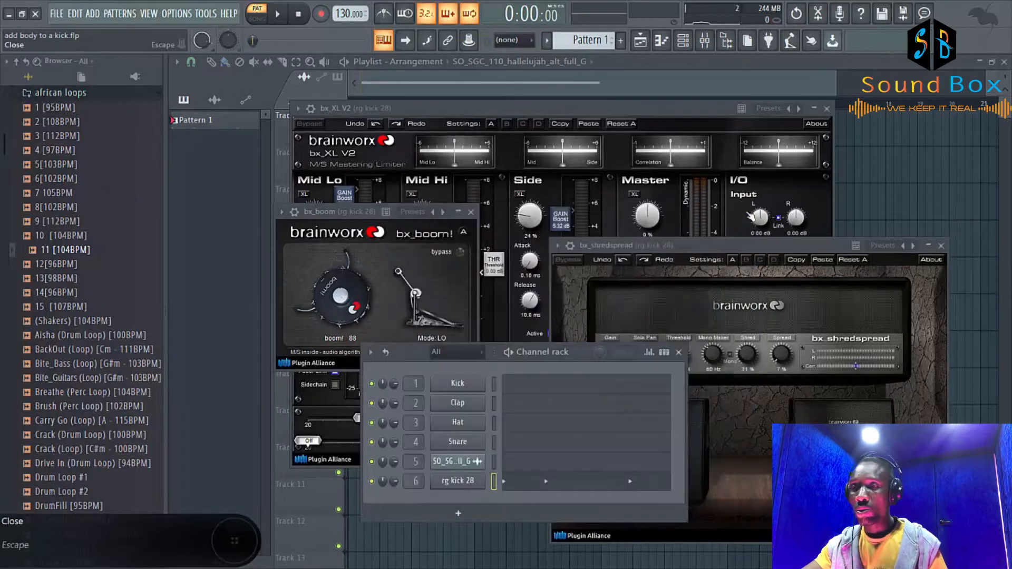
click(457, 482)
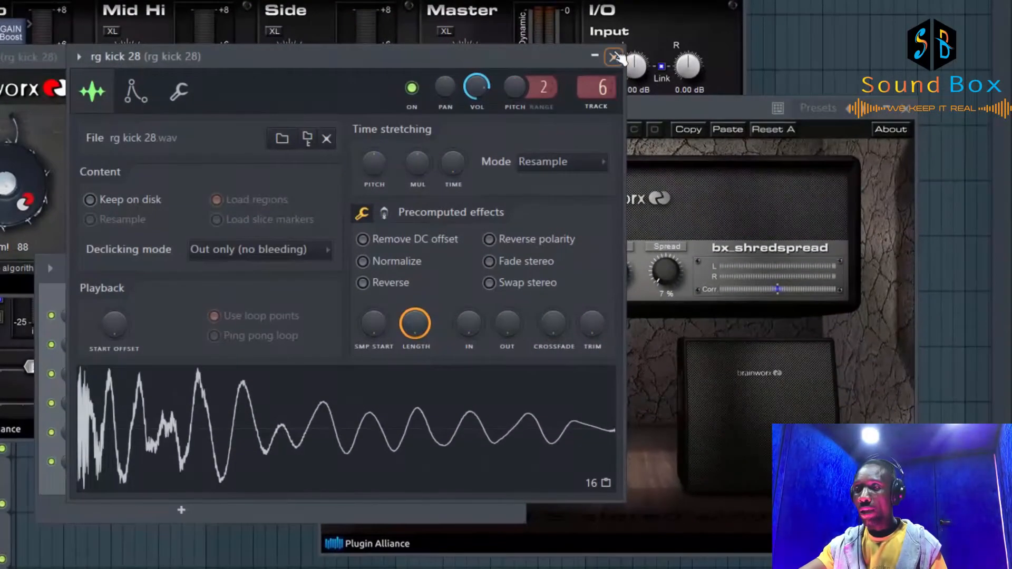
click(615, 57)
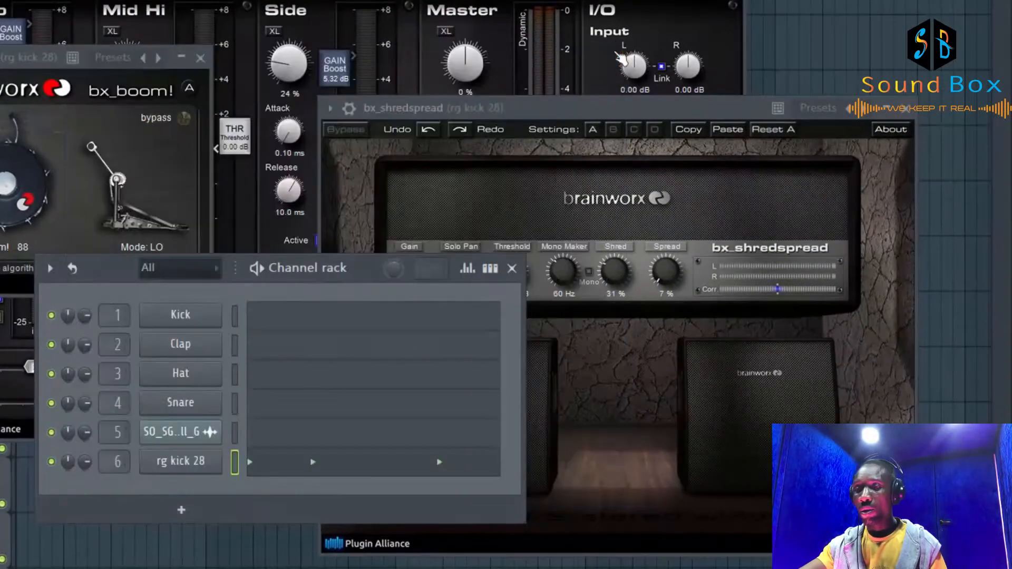
Step: Open the rg kick 28 sample settings and raise the Out fade slightly, comparing it with no fade
click(185, 466)
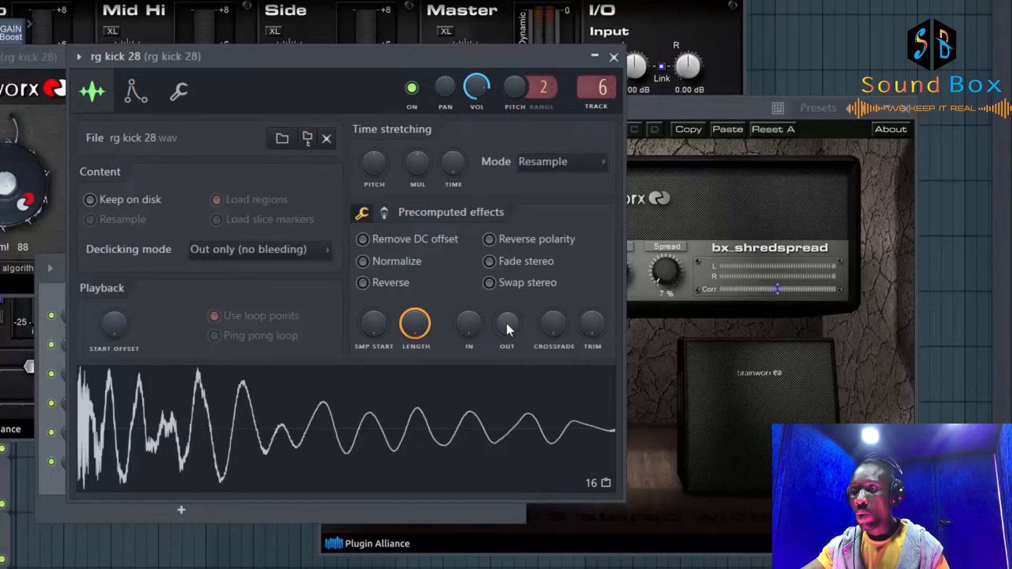
mouse_move(507, 323)
mouse_down()
mouse_move(507, 302)
mouse_move(508, 311)
mouse_up()
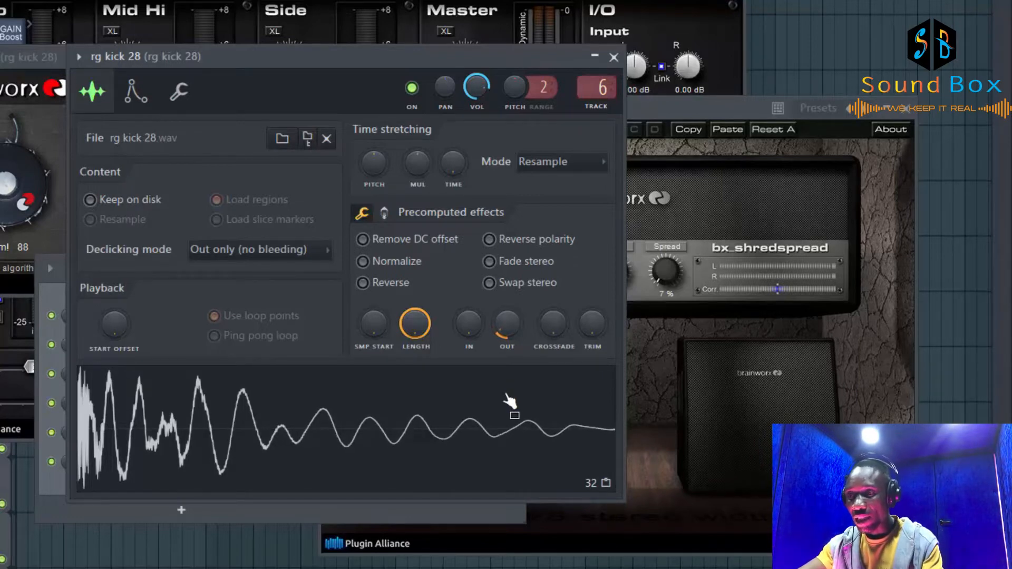
drag(500, 325, 500, 338)
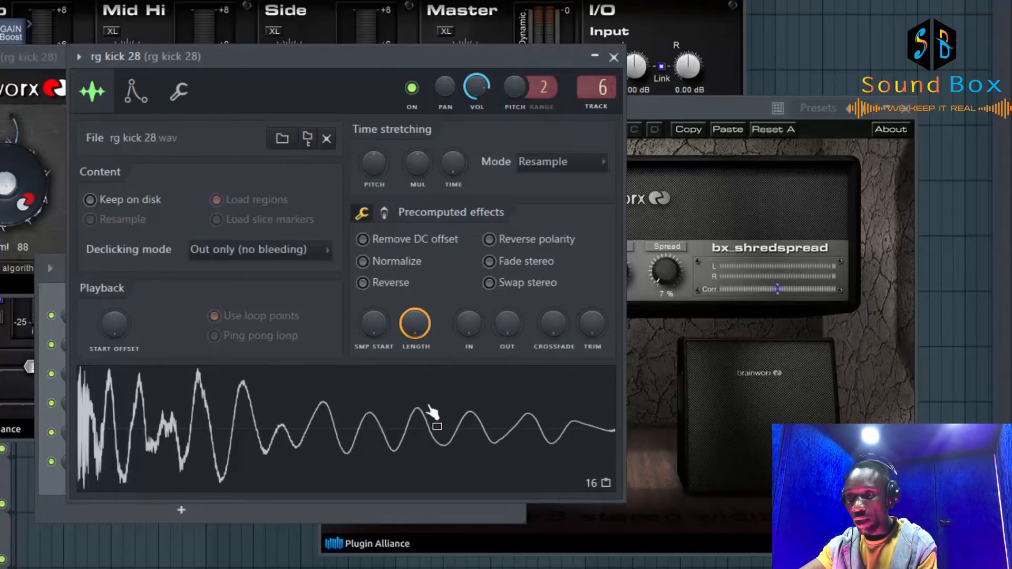
drag(508, 324, 508, 311)
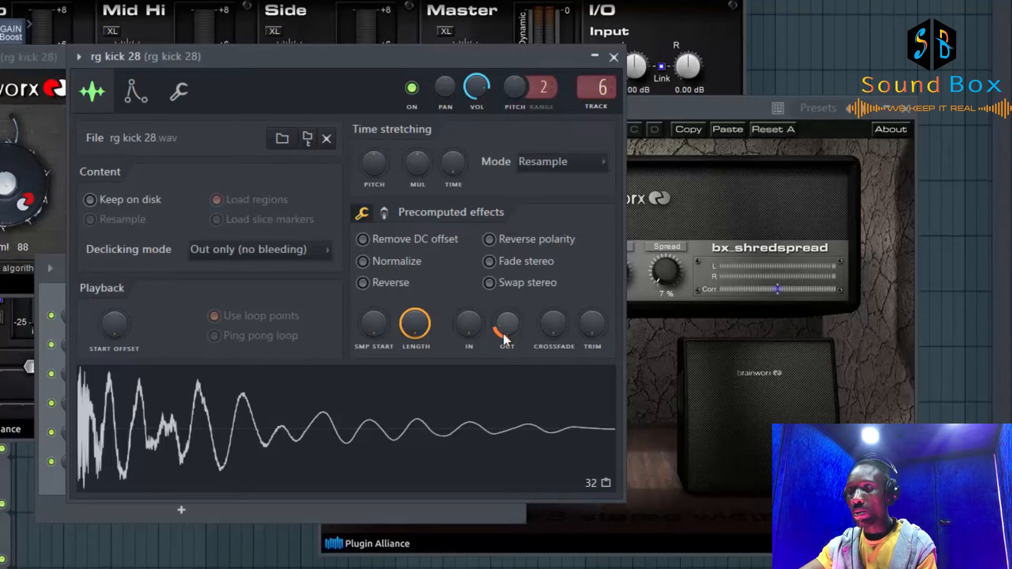
Step: Raise the rg kick 28 sample's Out fade to its maximum, lower it again and close the sample settings
scroll(506, 324, up, 10)
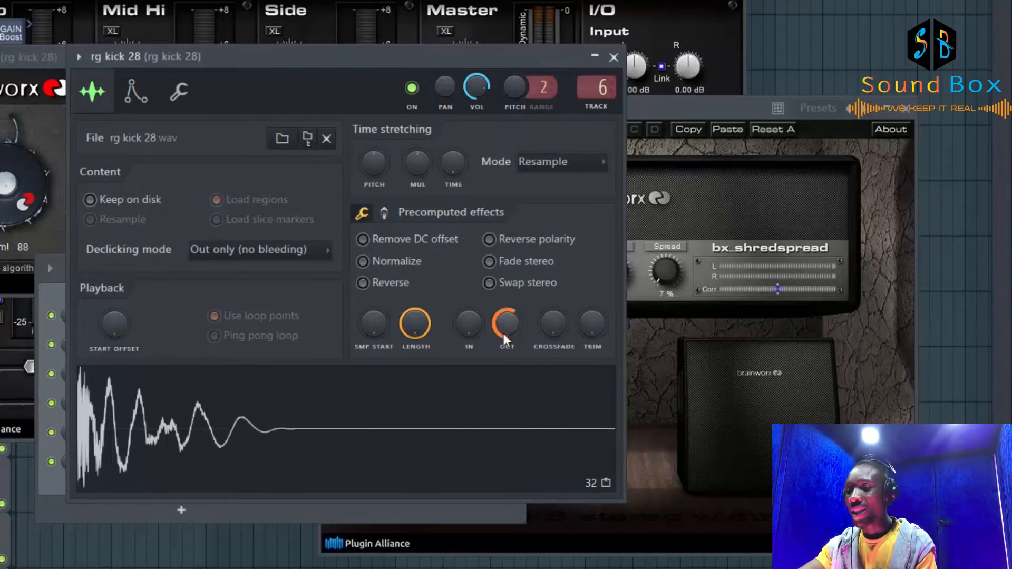
scroll(503, 335, up, 3)
scroll(504, 336, up, 5)
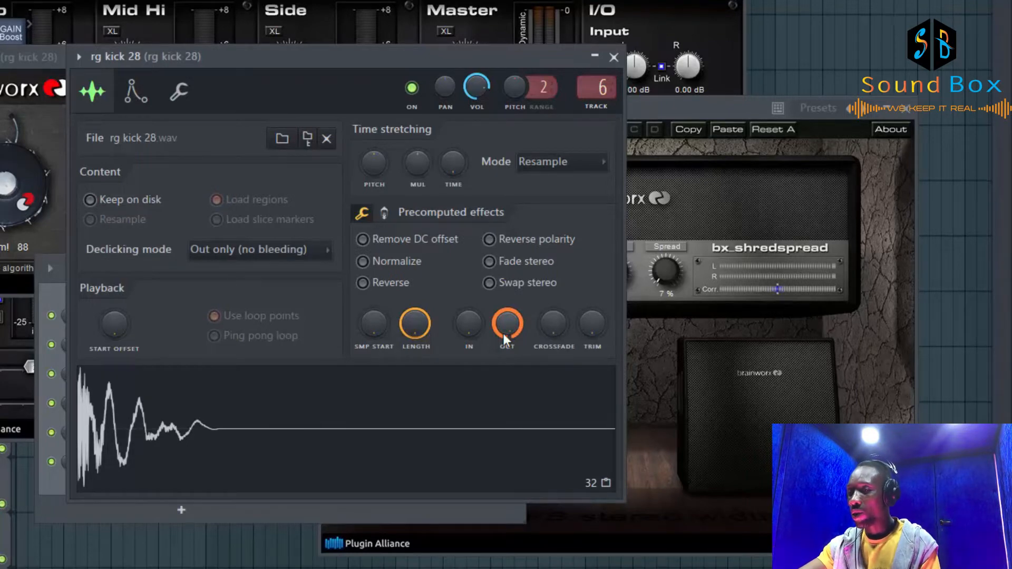
scroll(503, 335, down, 3)
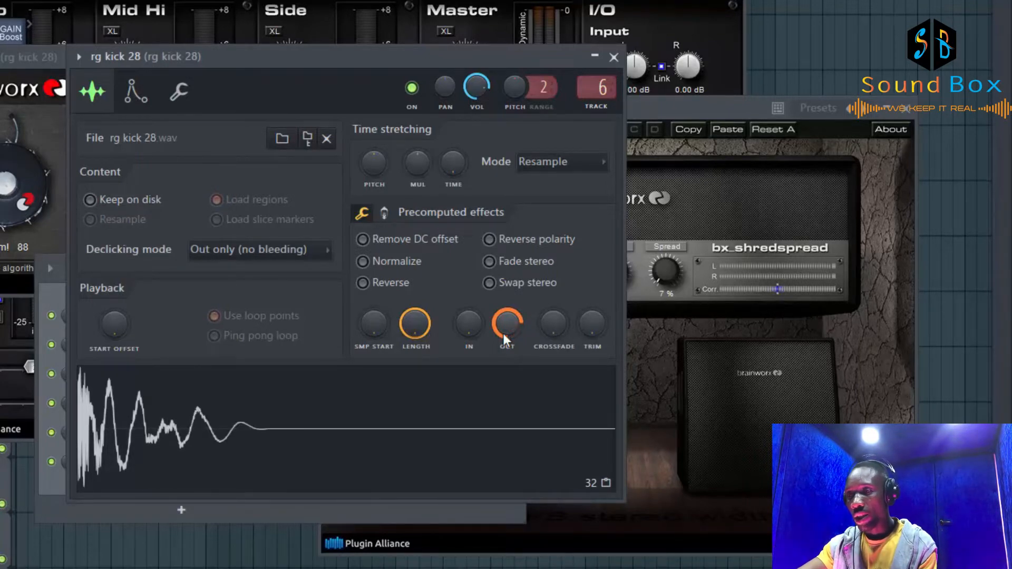
scroll(503, 336, down, 6)
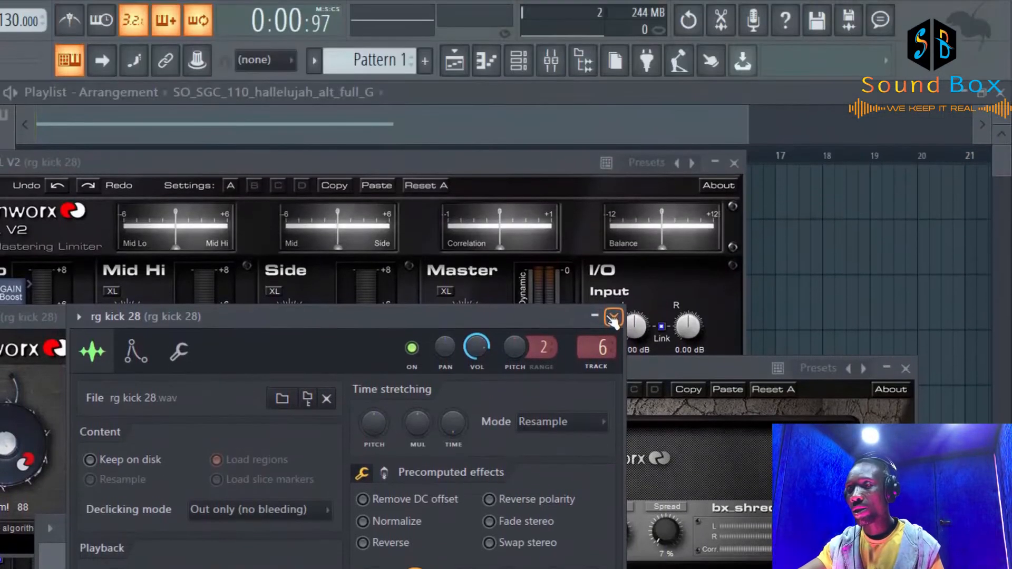
click(613, 56)
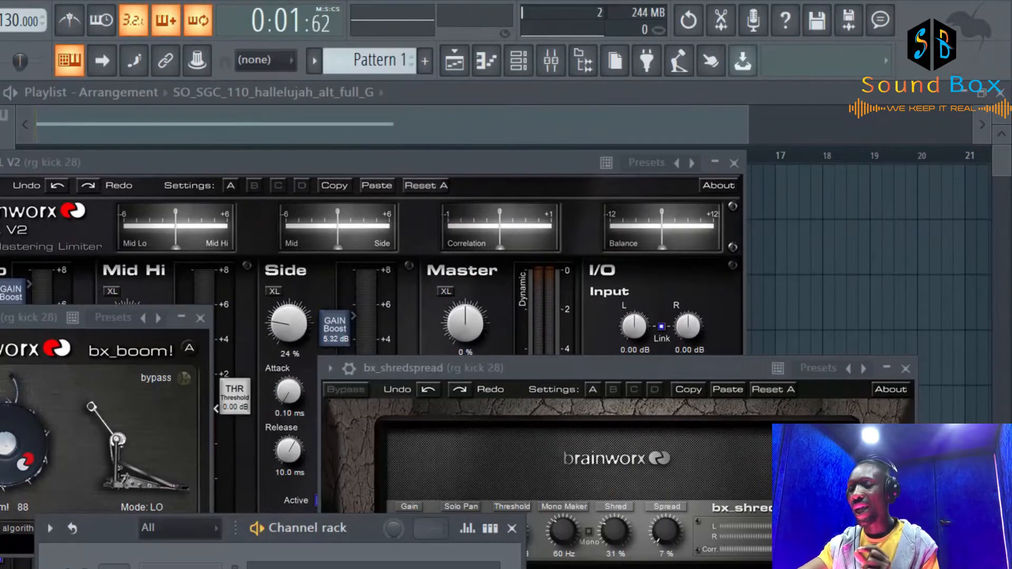
Step: Stop playback and open the bx_boom plugin from the rg kick 28 track in the mixer
key(space)
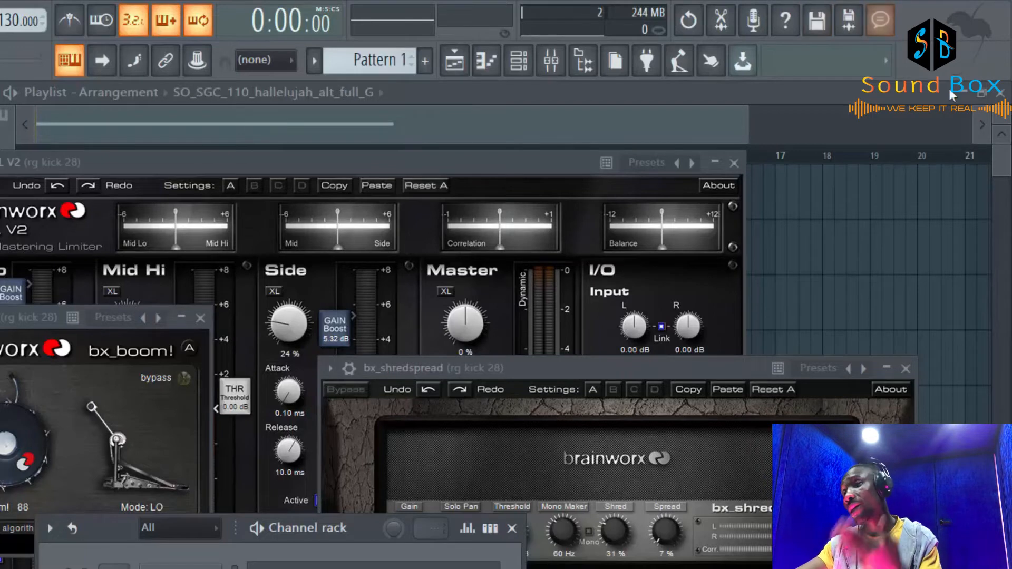
click(552, 73)
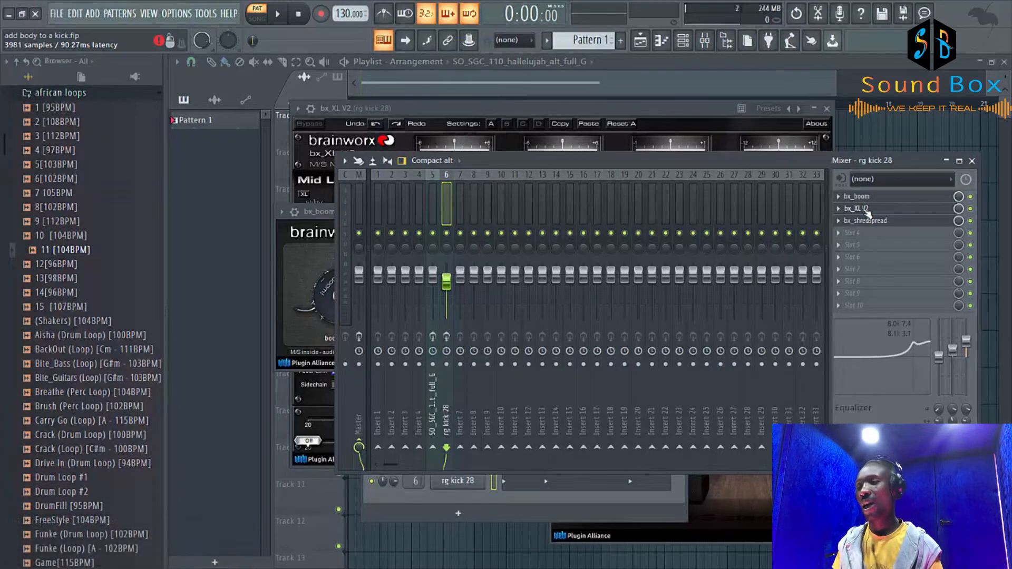
key(ctrl+s)
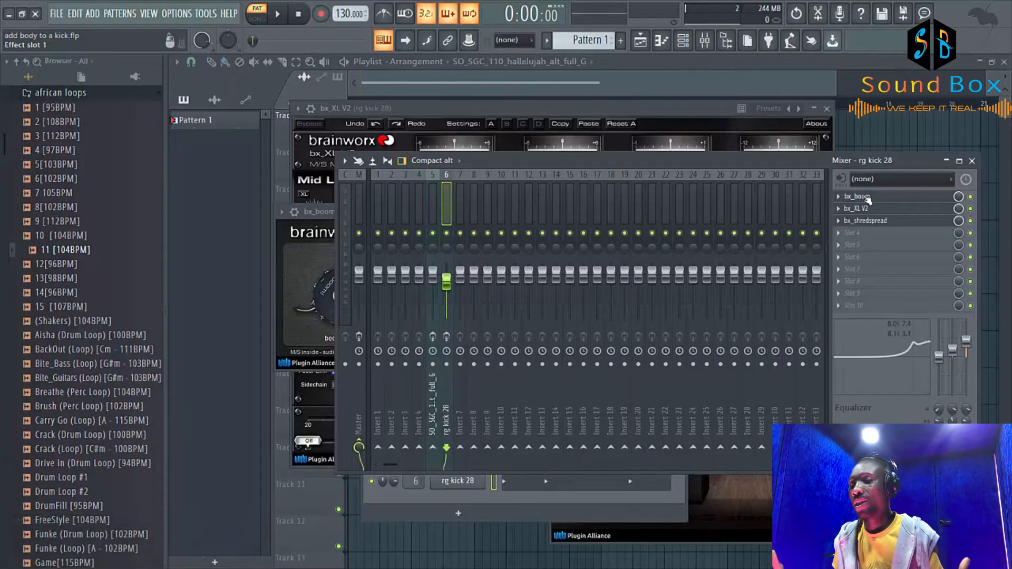
click(868, 199)
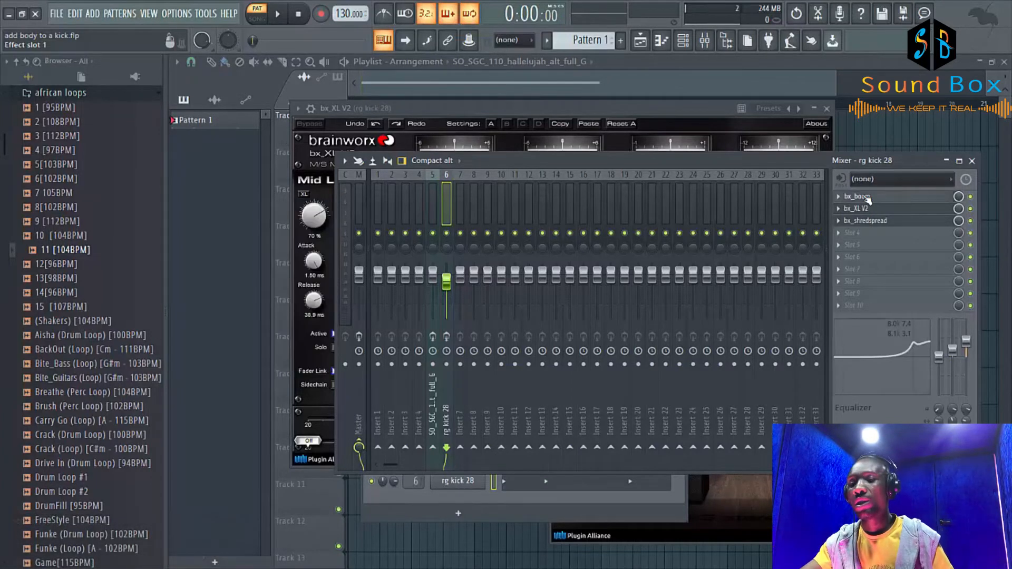
click(868, 200)
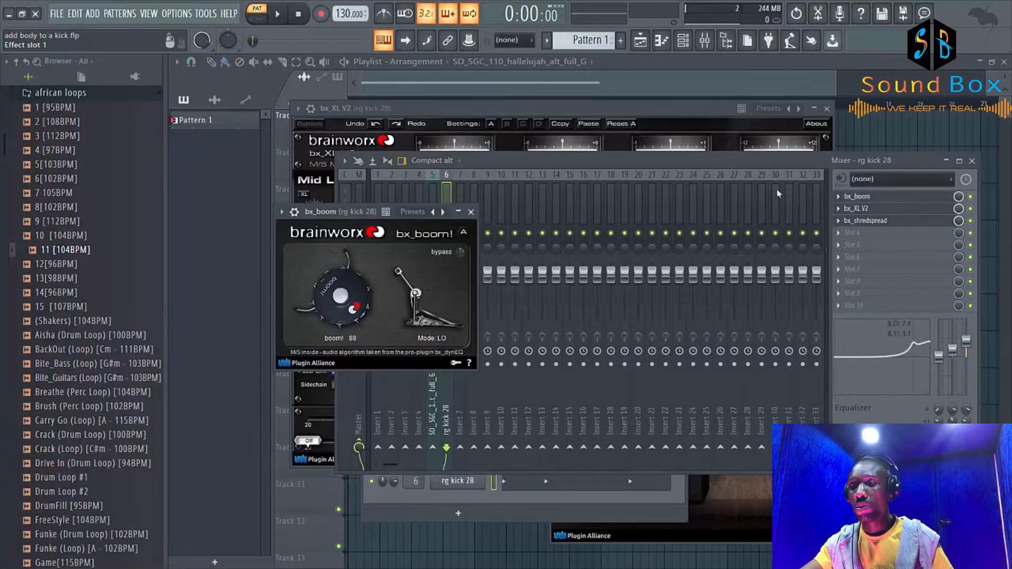
Step: Close the bx_XL V2 window and move the bx_boom window over the upper middle of the mixer
click(827, 108)
click(826, 108)
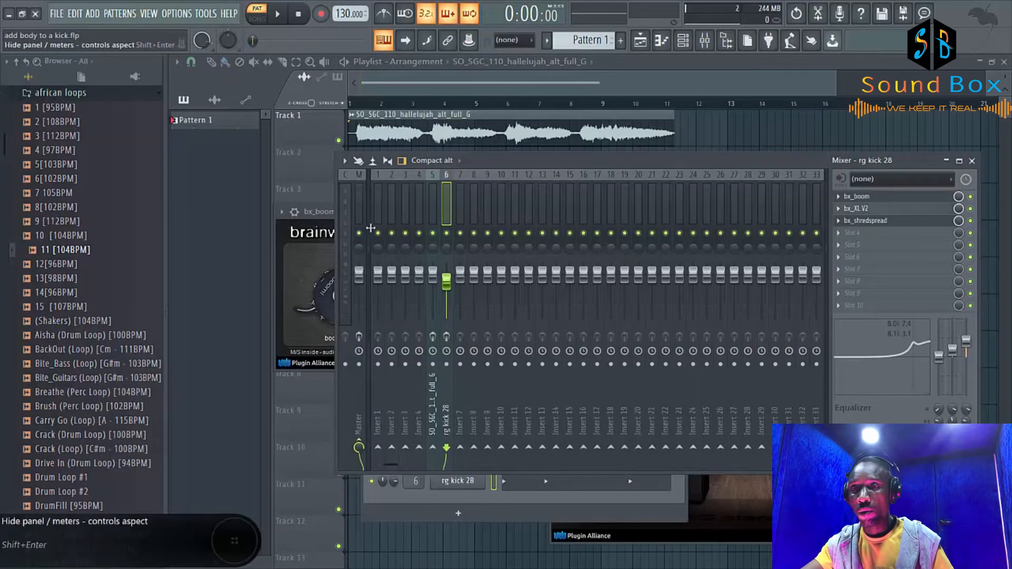
click(321, 217)
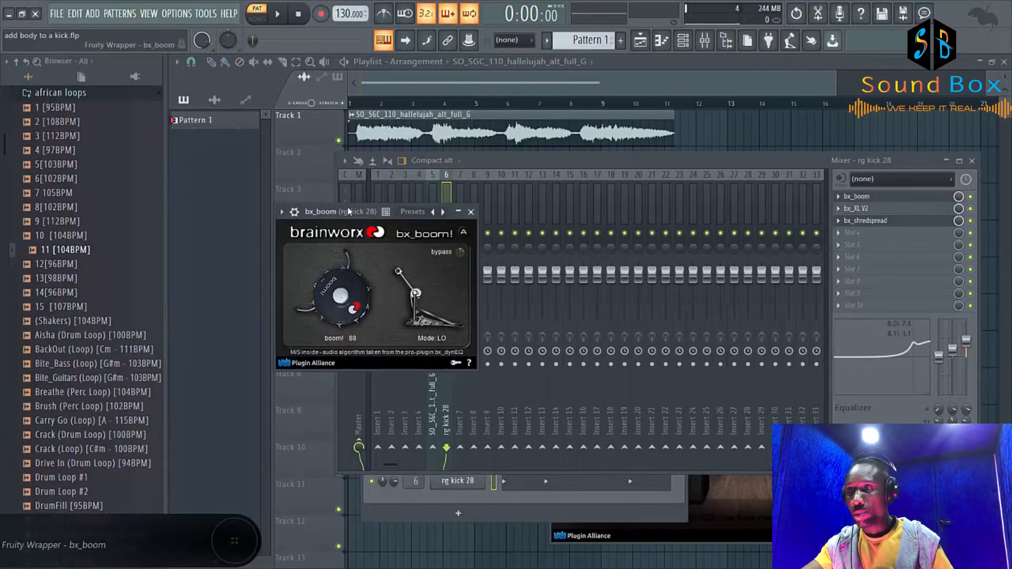
drag(350, 210, 557, 112)
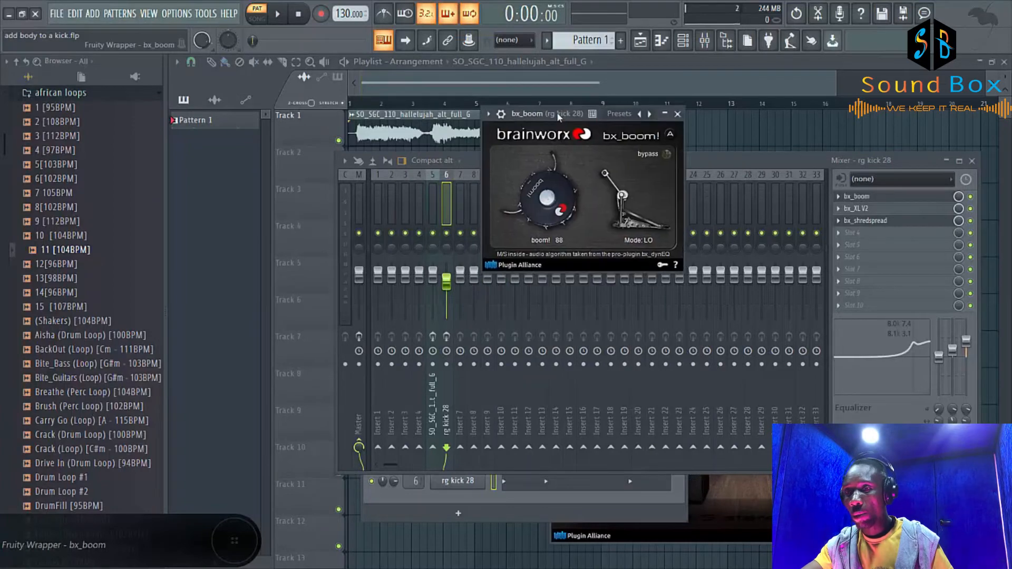
Step: Disable the bx_XL V2 and bx_shredspread effects on the rg kick 28 mixer track
click(447, 337)
click(971, 209)
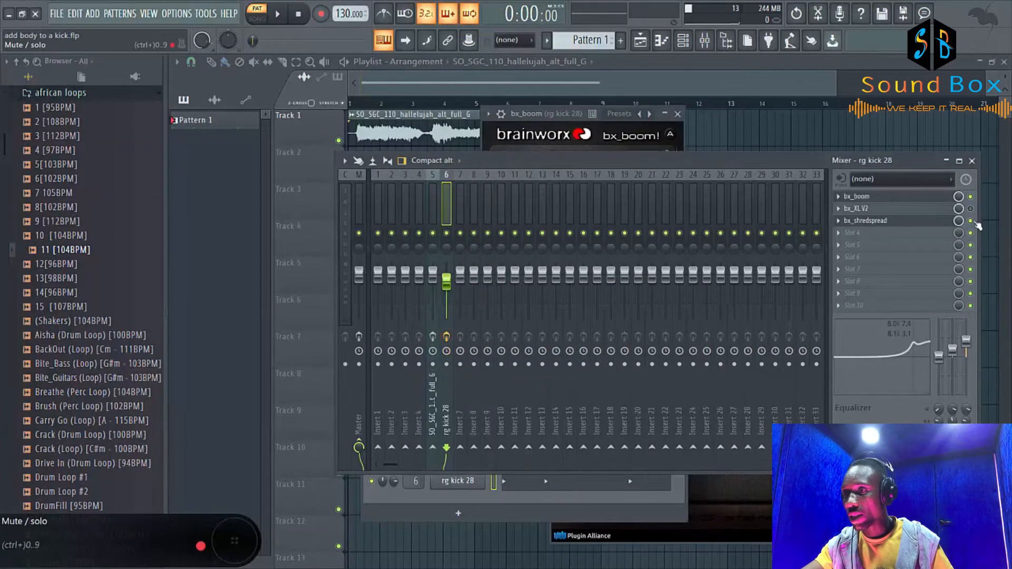
click(970, 221)
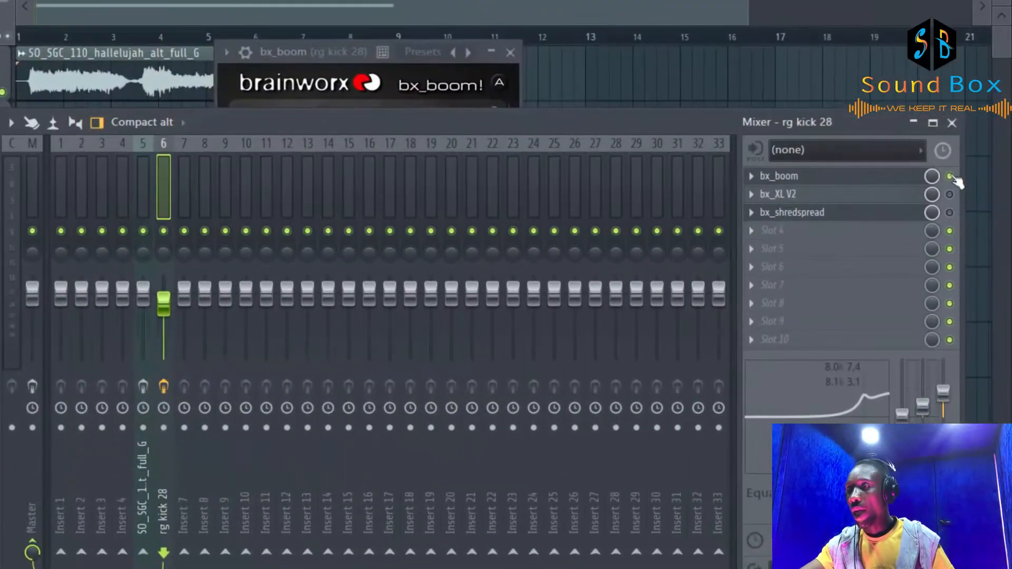
Step: Compare the kick with bx_boom disabled and re-enabled during playback, and bring the bx_boom window in front of the mixer
click(951, 176)
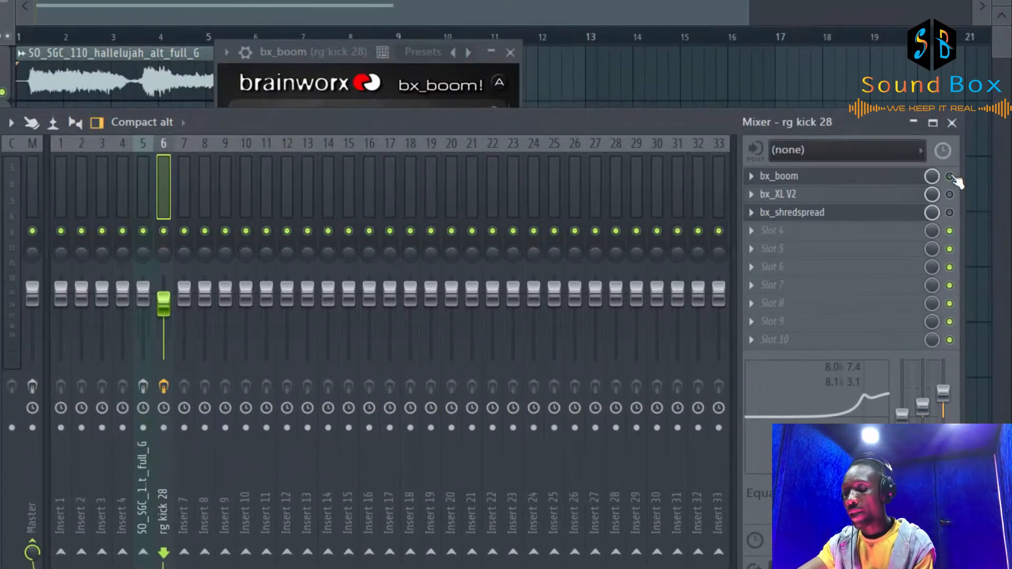
key(space)
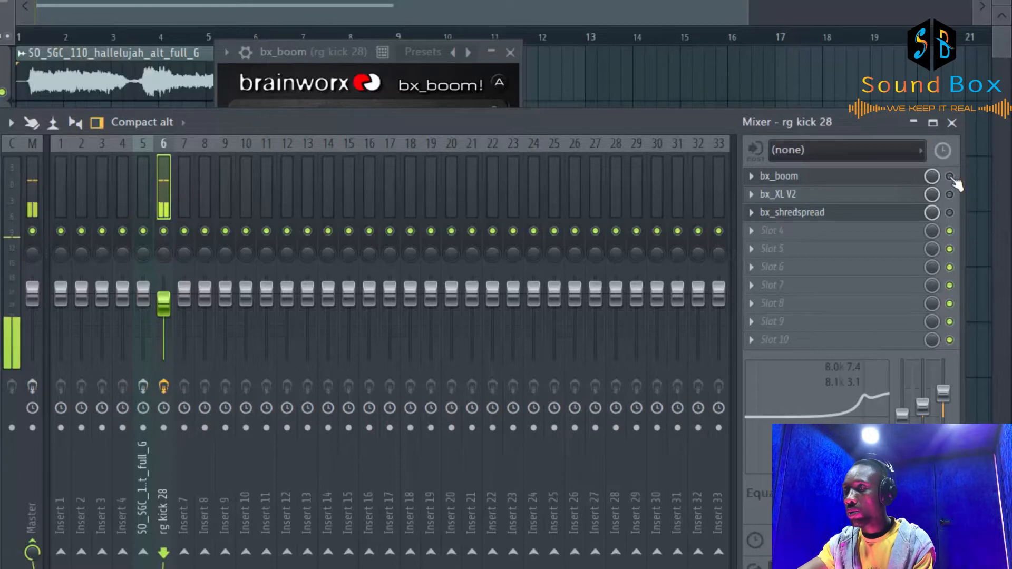
click(951, 176)
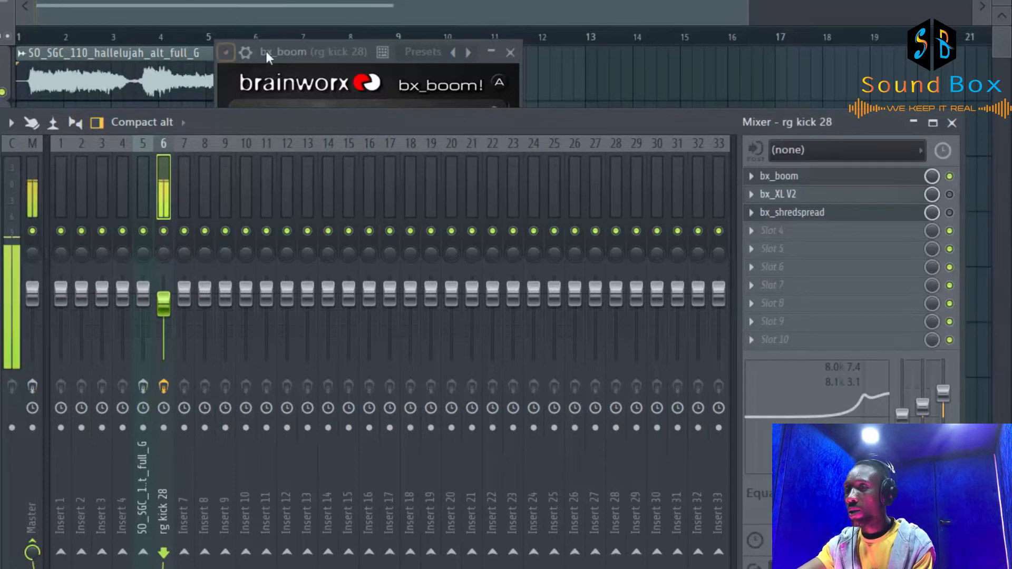
click(308, 49)
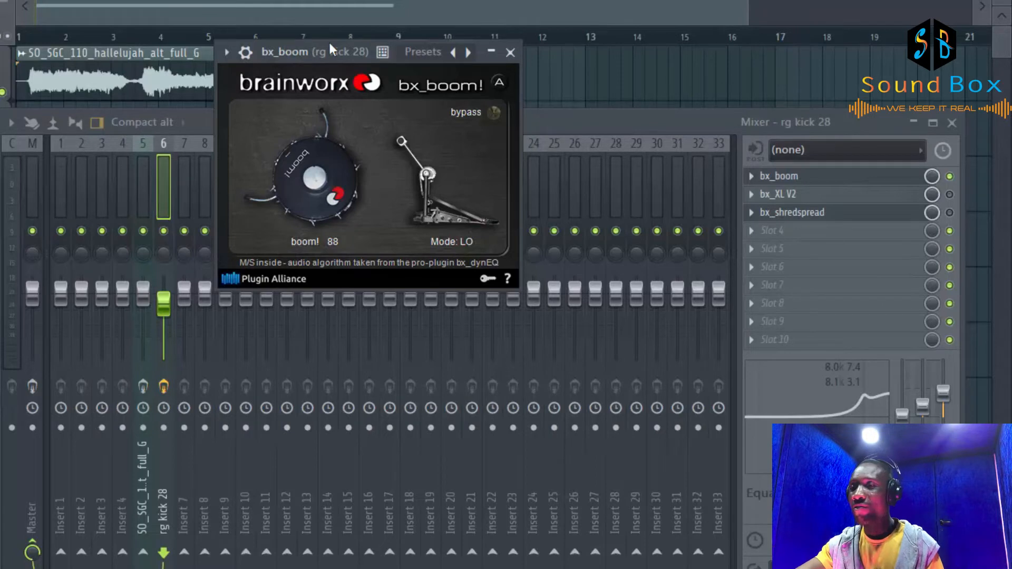
drag(330, 45, 288, 97)
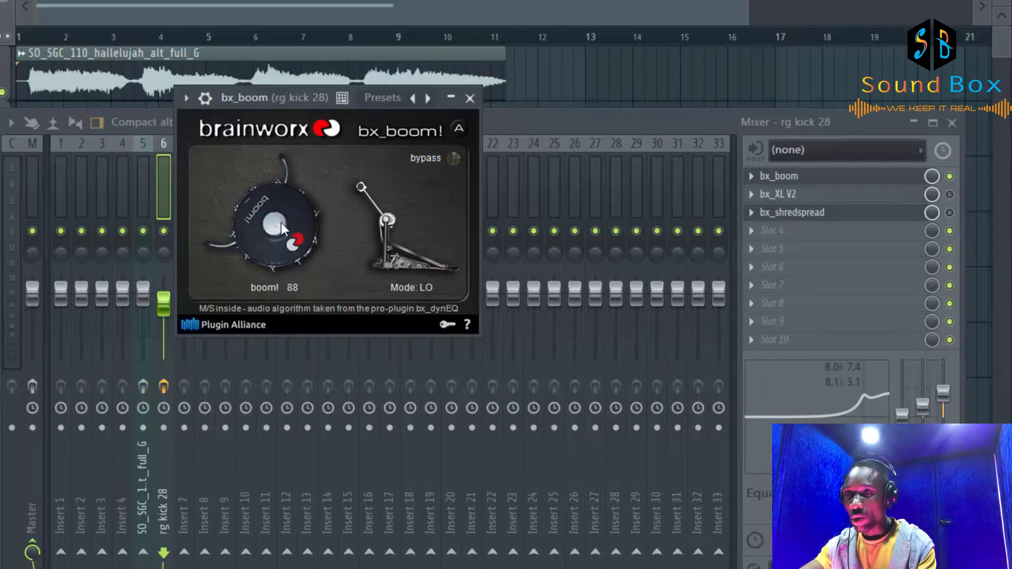
Step: Try boom! amounts of -37, 23, -17 and 3 in bx_boom
drag(280, 223, 229, 194)
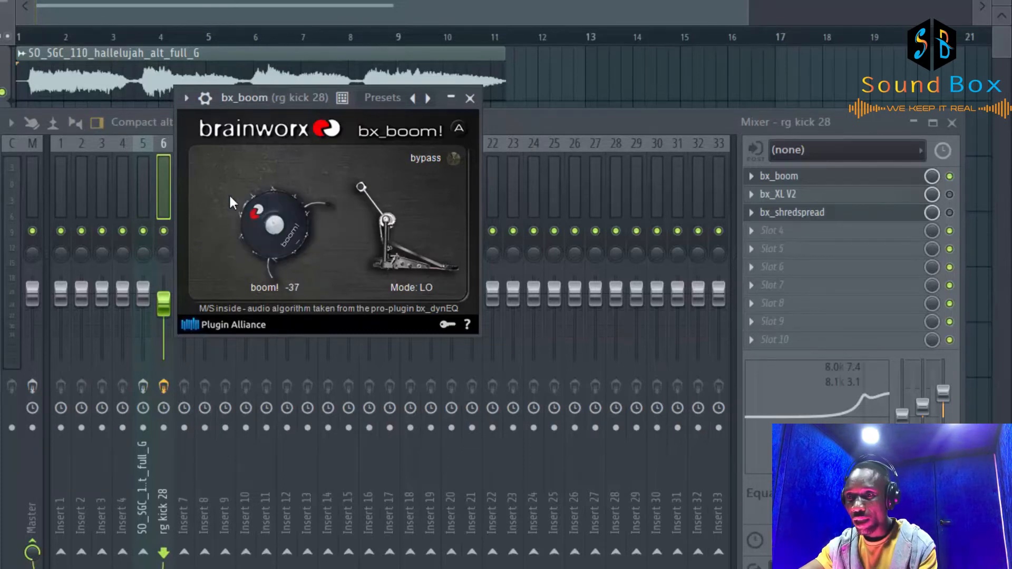
scroll(229, 196, up, 4)
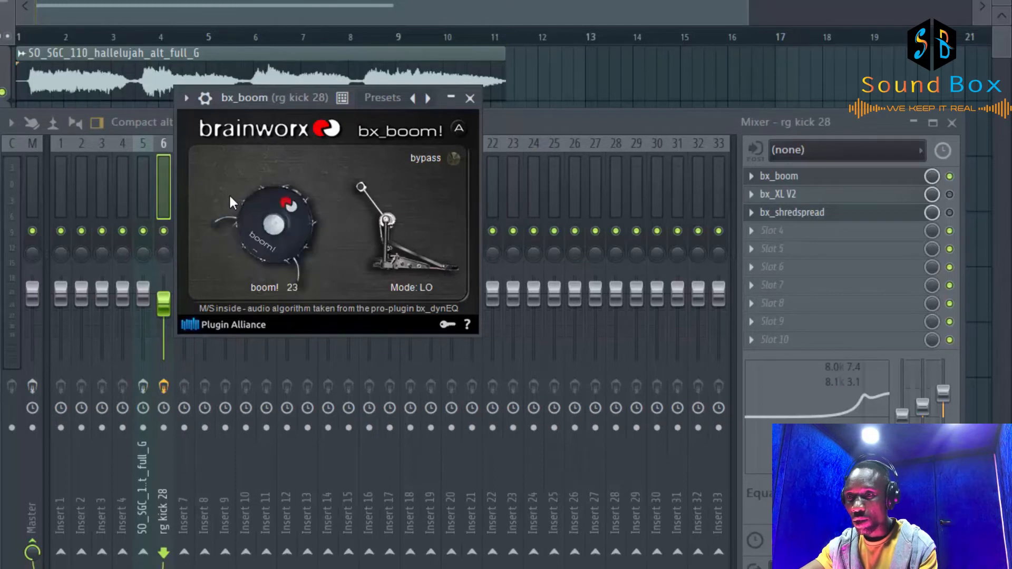
scroll(231, 196, down, 2)
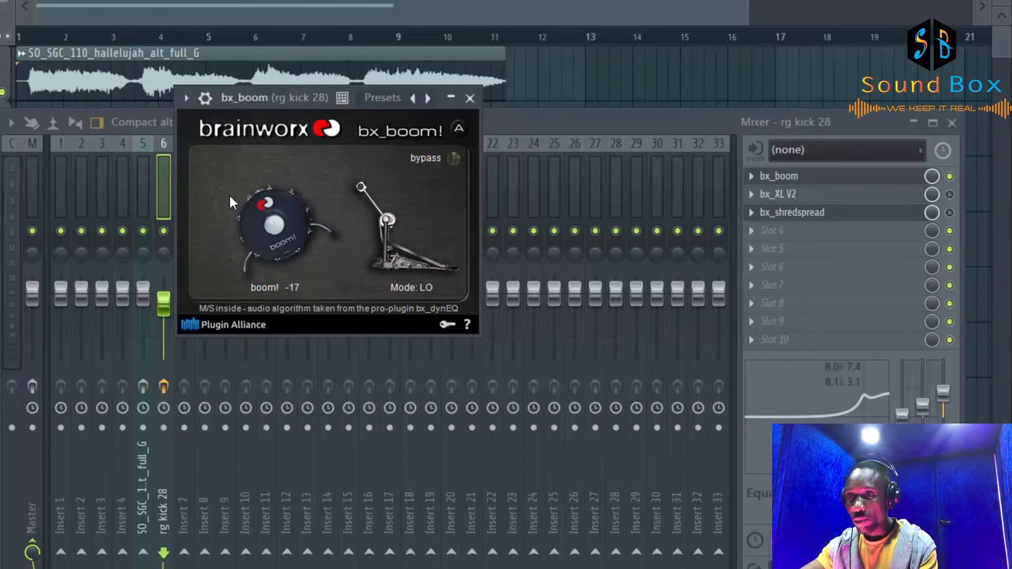
scroll(231, 202, up, 2)
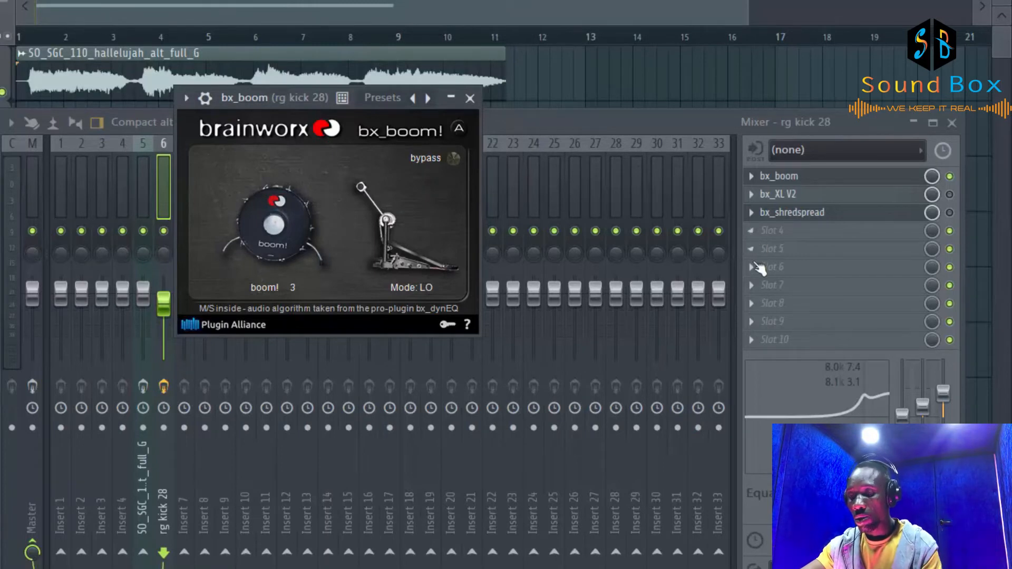
Step: Audition the kick with the bx_boom amount raised to 100, and set the boom! value to 88
key(space)
drag(270, 233, 268, 208)
drag(279, 173, 291, 263)
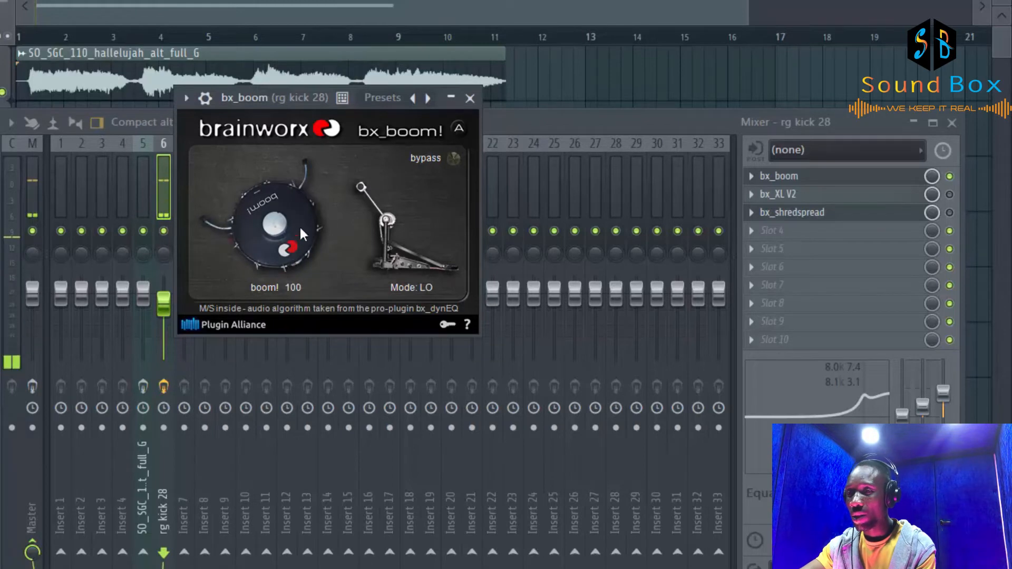
drag(300, 229, 281, 285)
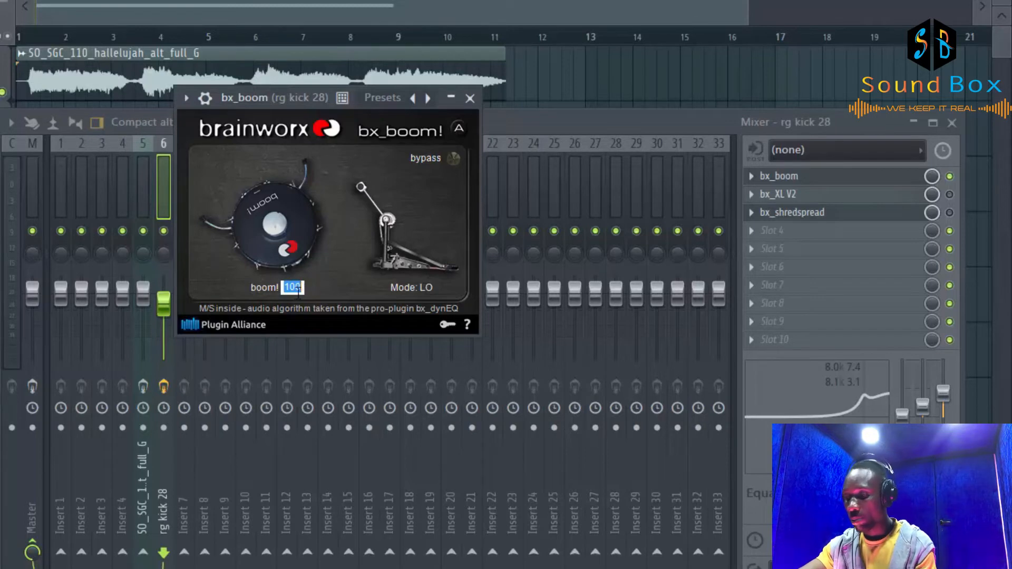
key(Return)
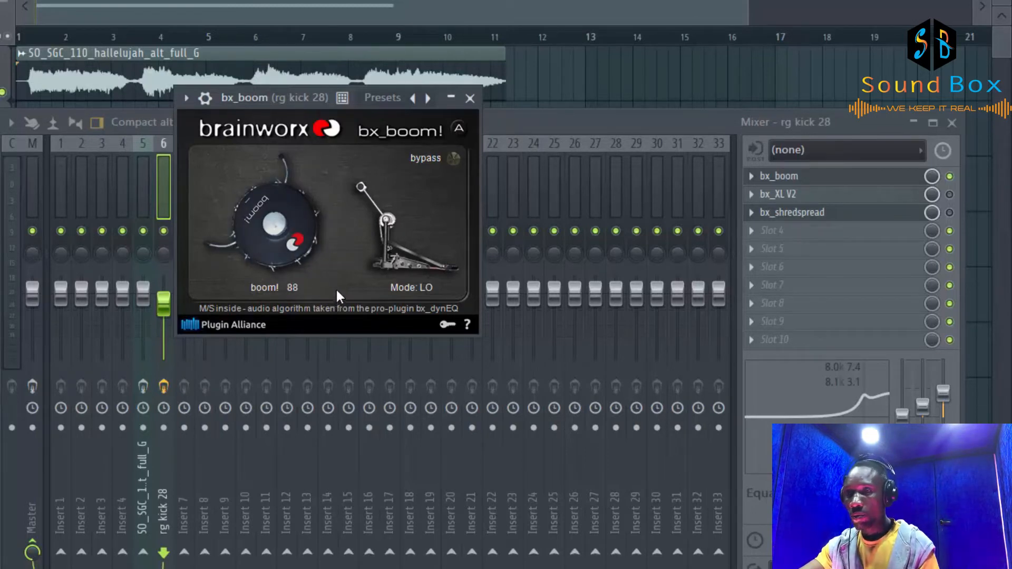
Step: Open and enable bx_XL V2 on the rg kick 28 track and start playback with its window in front
click(499, 112)
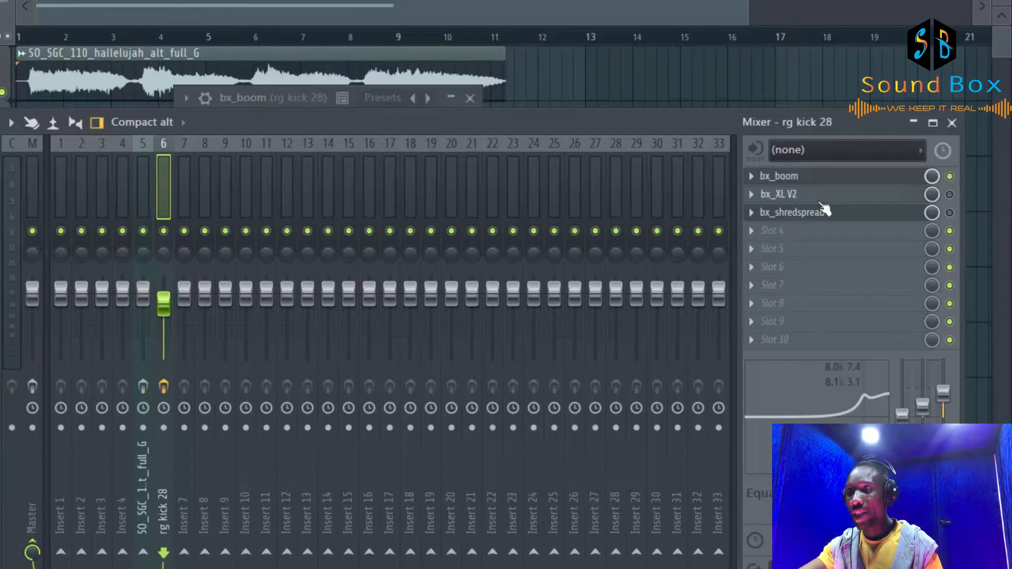
click(787, 195)
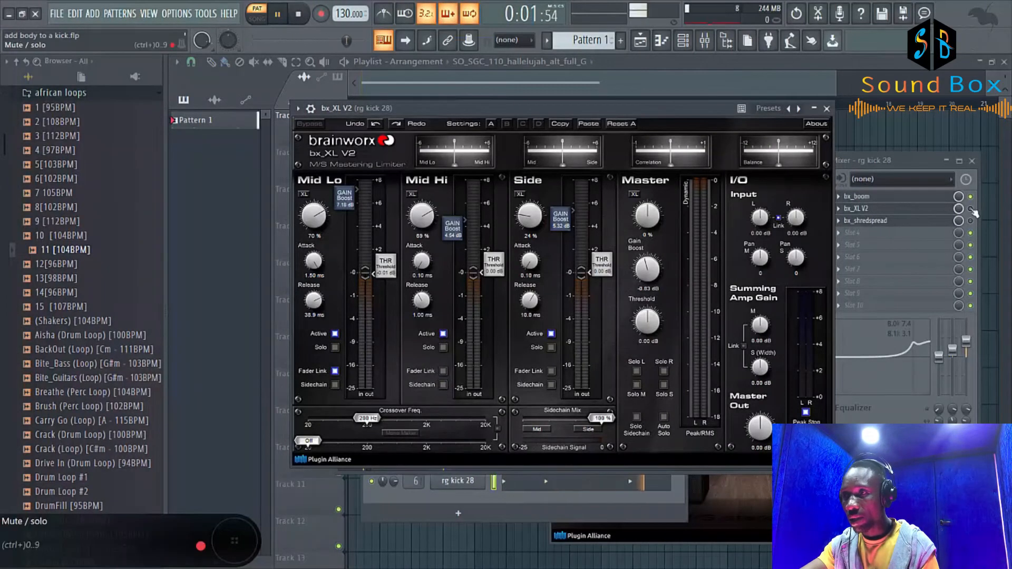
click(973, 211)
key(space)
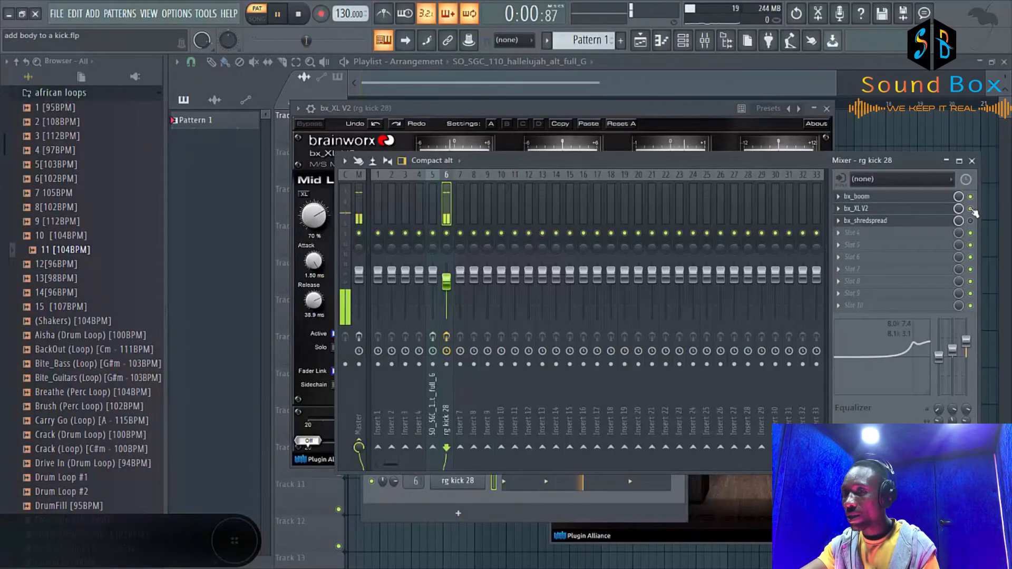
click(518, 108)
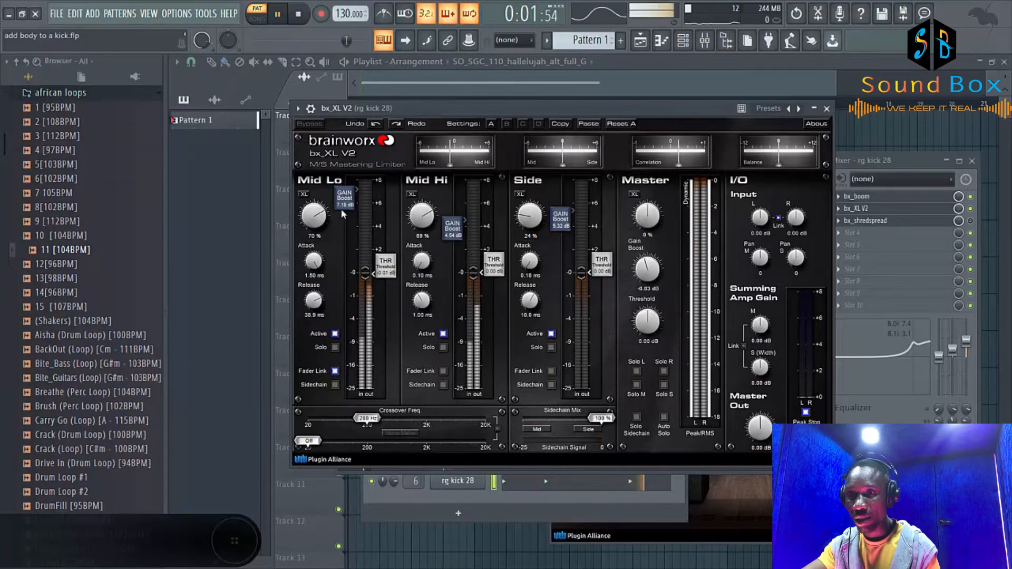
Step: Lower the Mid Lo Gain Boost in bx_XL V2 to about 0 dB for comparison and raise it to 7.41 dB
drag(345, 207, 349, 272)
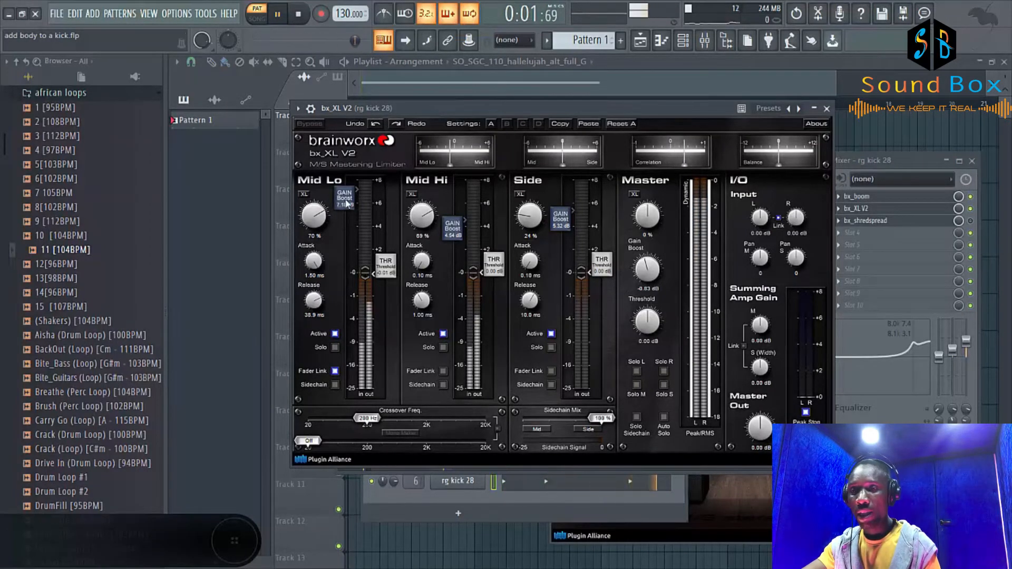
drag(223, 231, 222, 255)
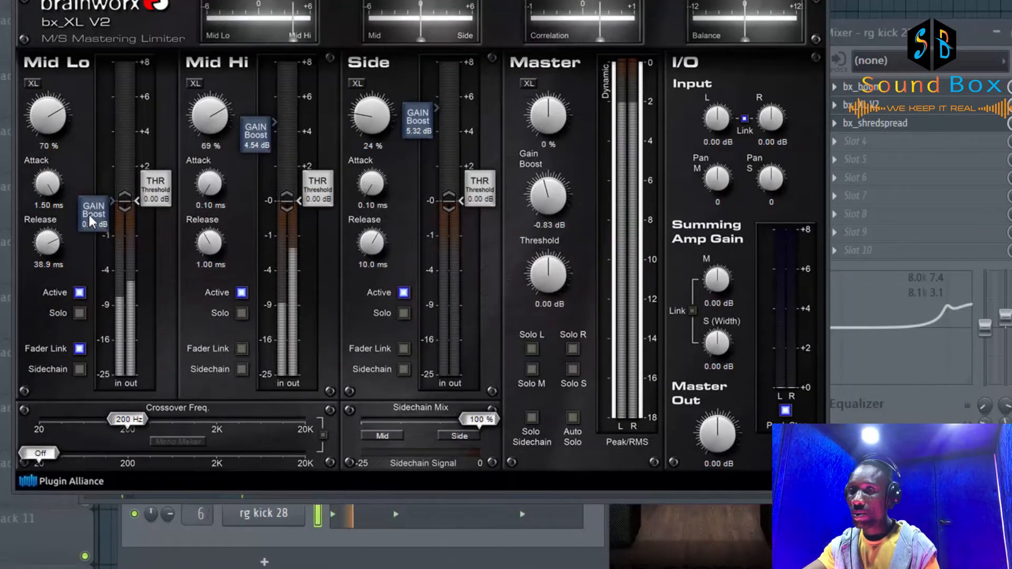
drag(90, 215, 116, 86)
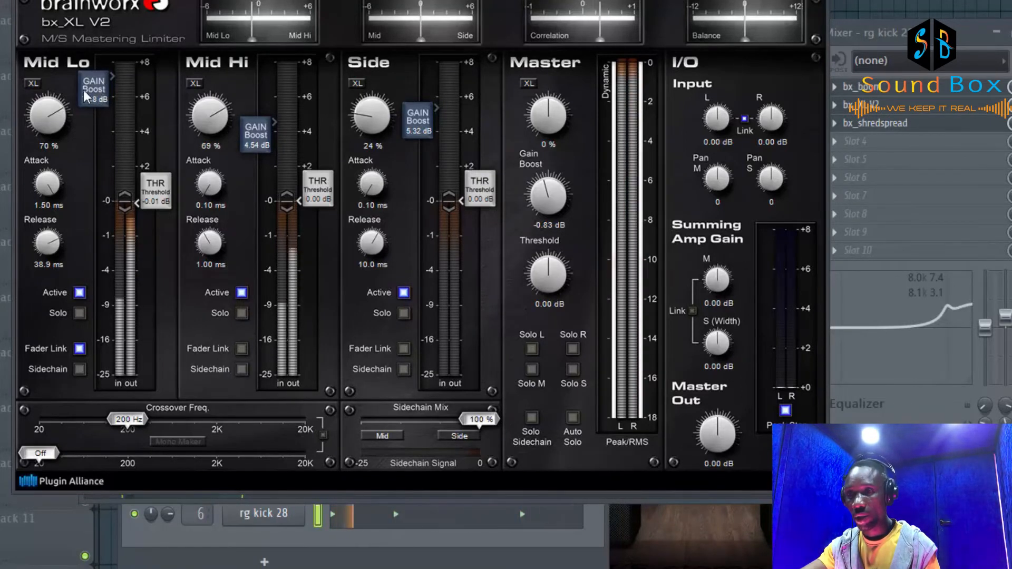
drag(83, 90, 104, 85)
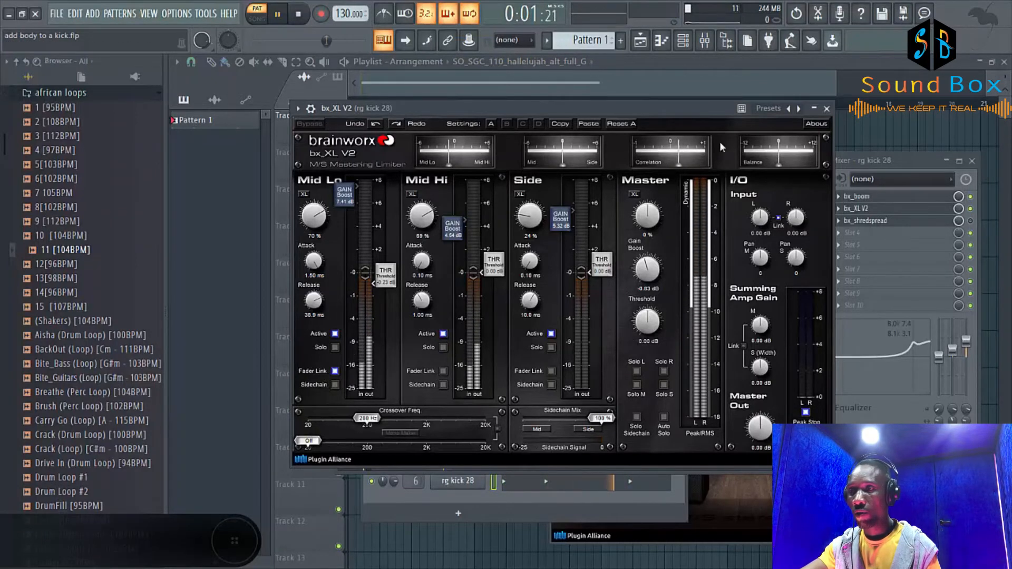
Step: Stop playback and close the bx_XL V2 window
click(973, 221)
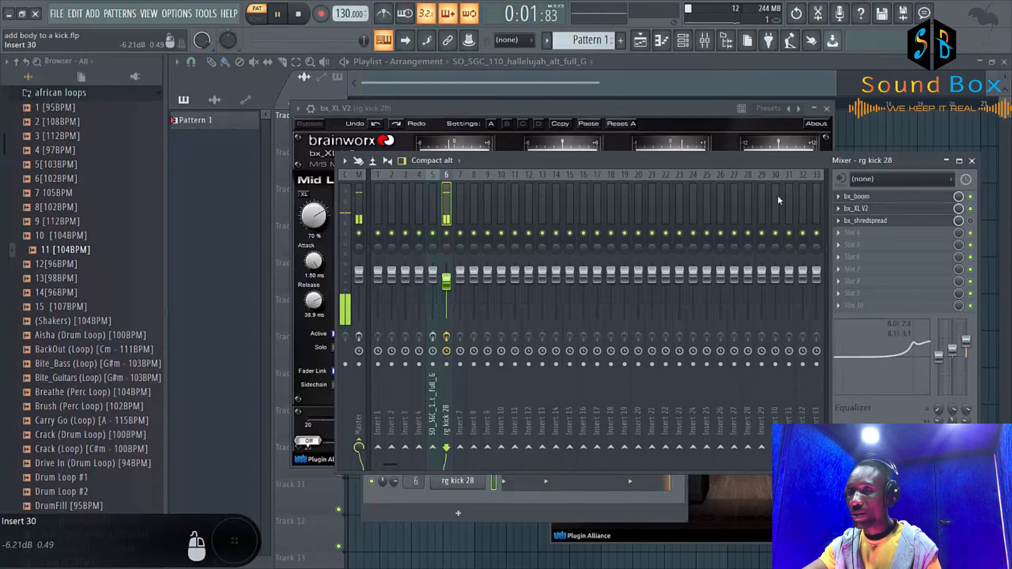
key(space)
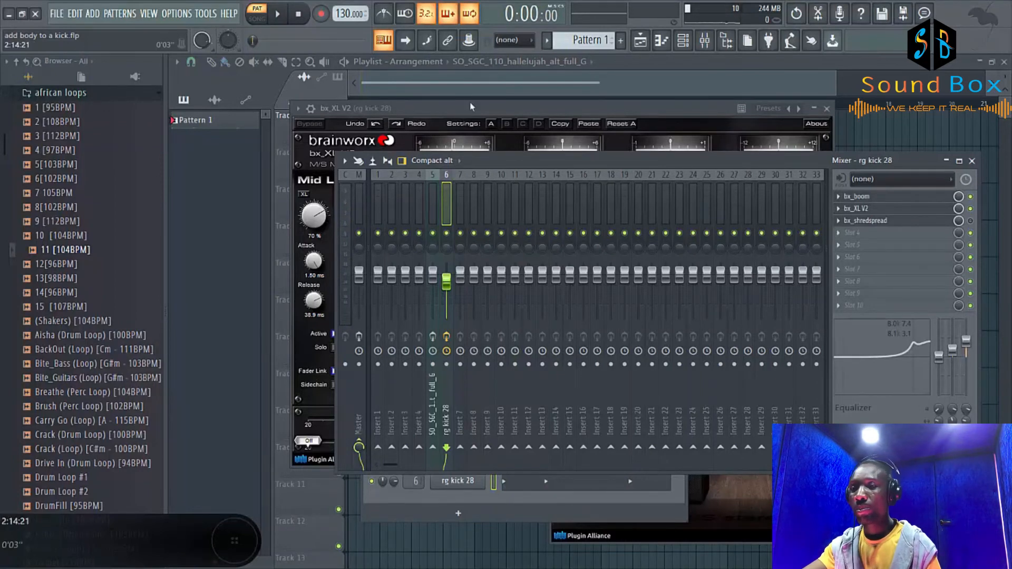
click(579, 110)
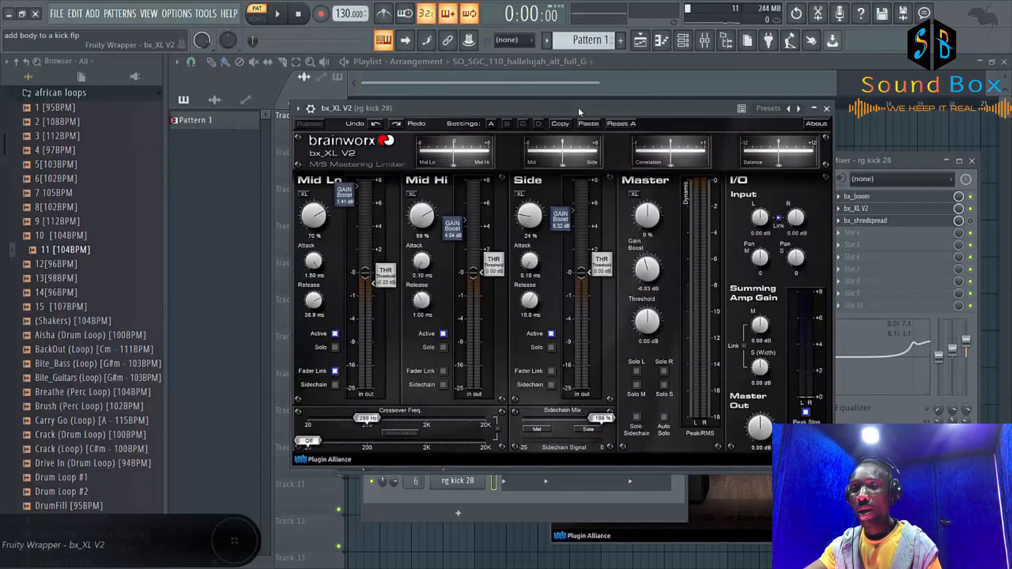
click(827, 108)
Step: Open bx_shredspread from the rg kick 28 track, move its window over the mixer and enable the effect
click(871, 221)
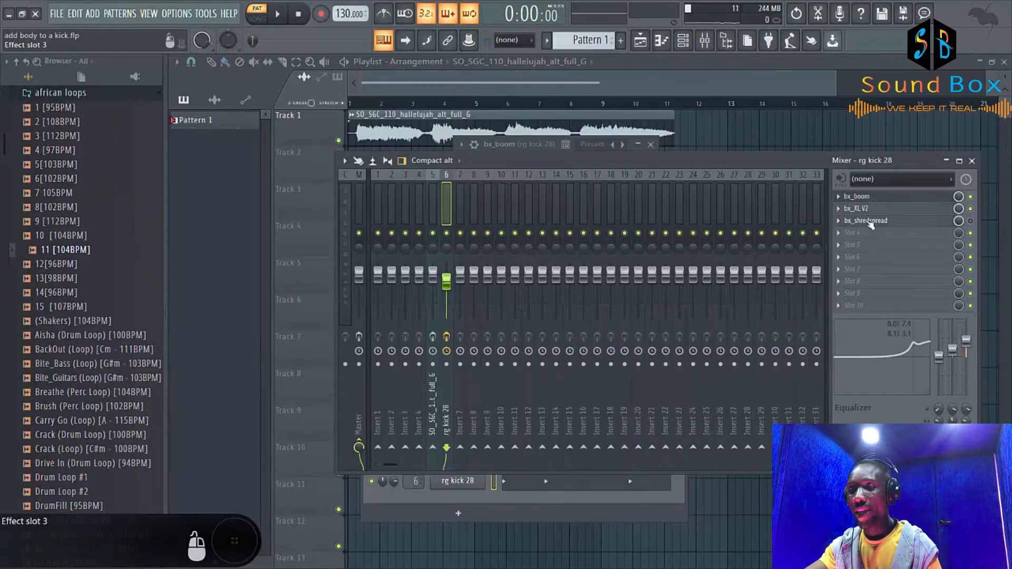
drag(751, 246, 572, 131)
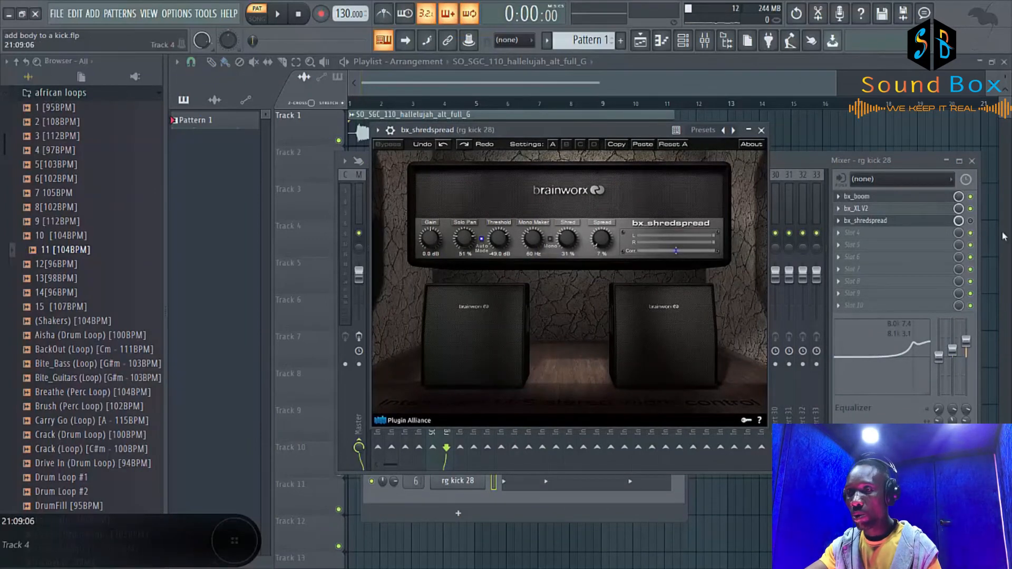
click(972, 223)
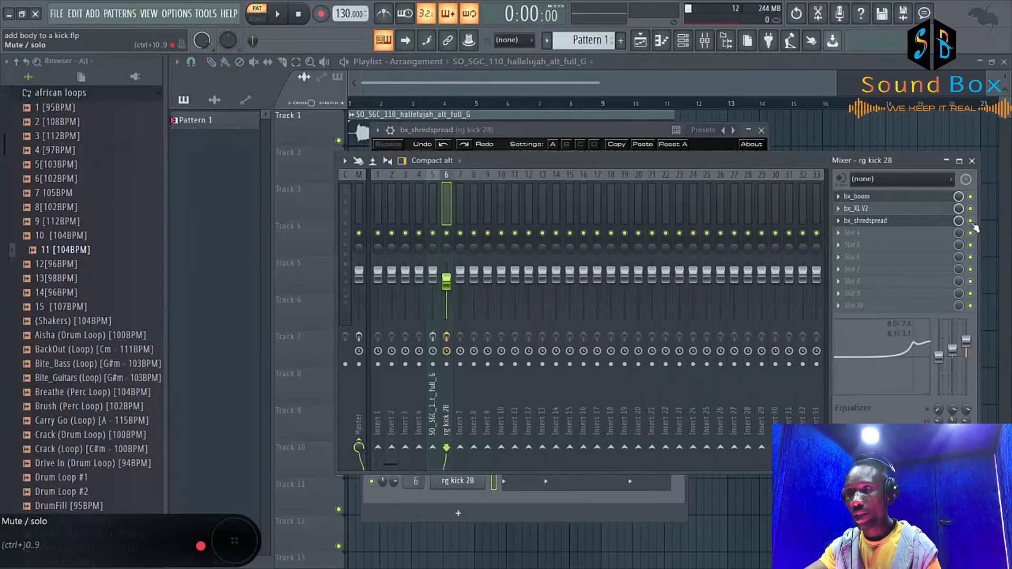
Step: Play the kick and toggle bx_shredspread off and on to compare the sound
key(space)
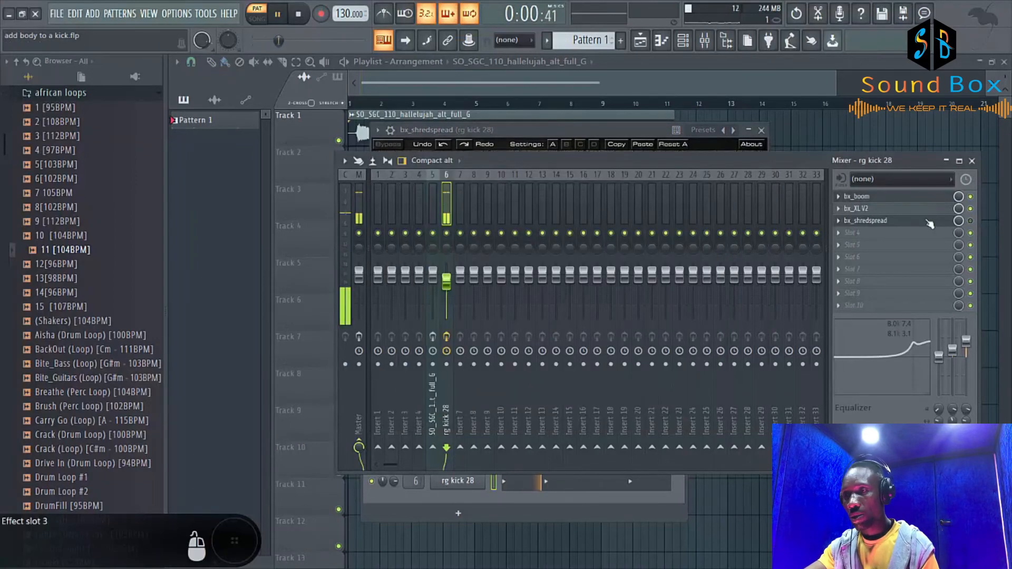
click(971, 221)
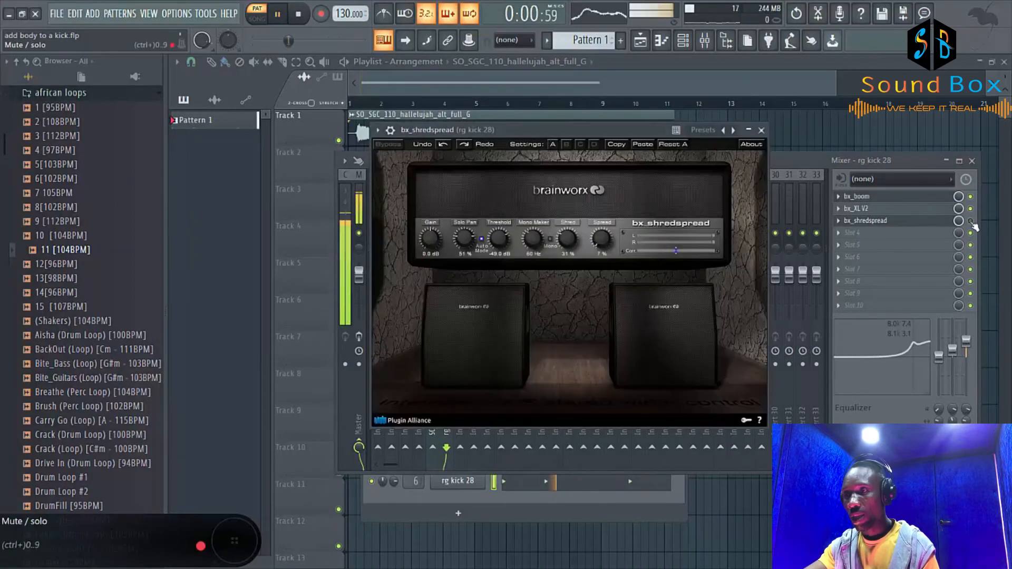
click(971, 221)
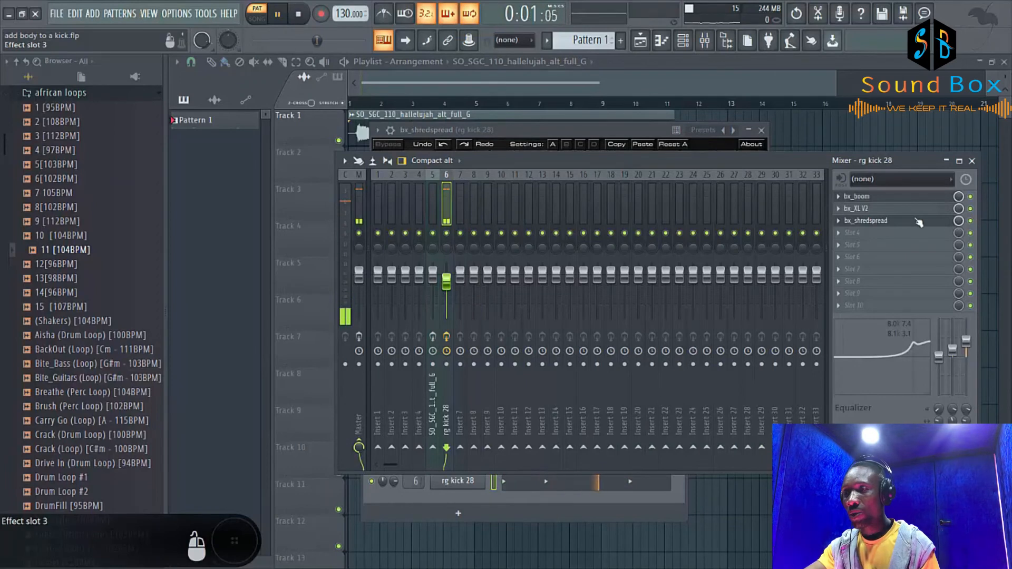
Step: Try the bx_shredspread Spread at 200 % and 120 %, set it to Mono and close the plugin window
click(870, 221)
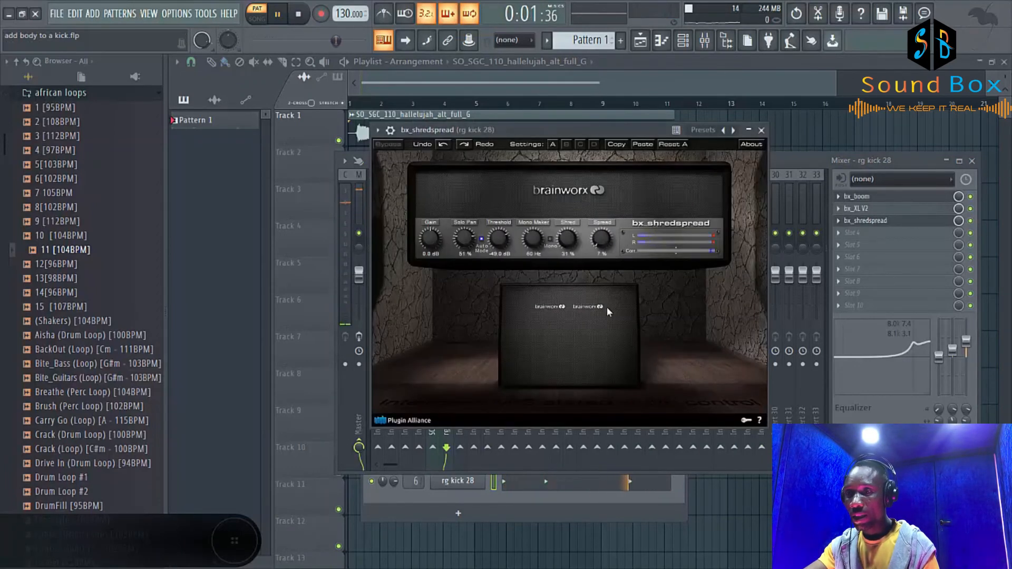
scroll(606, 307, up, 10)
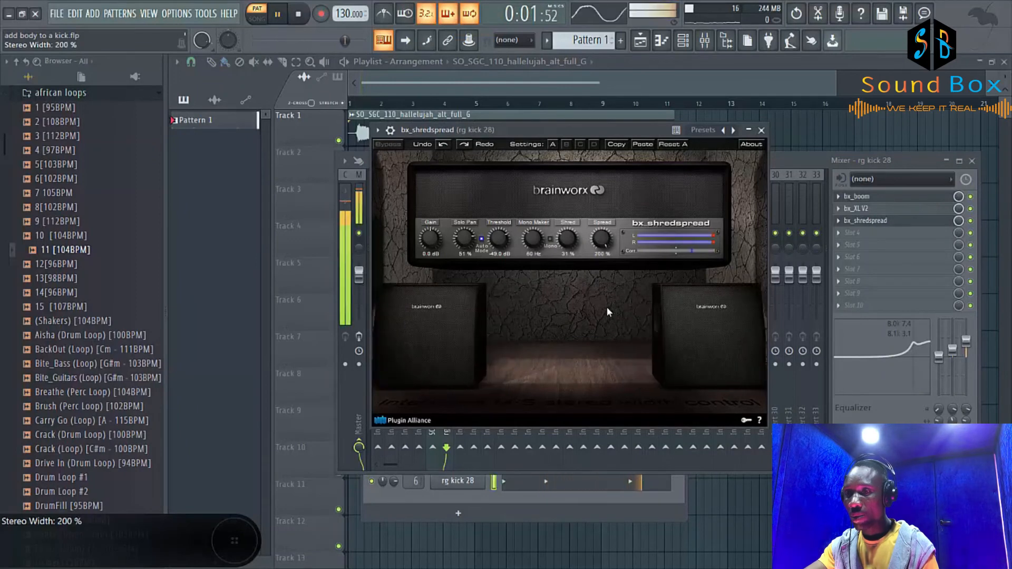
scroll(606, 307, down, 4)
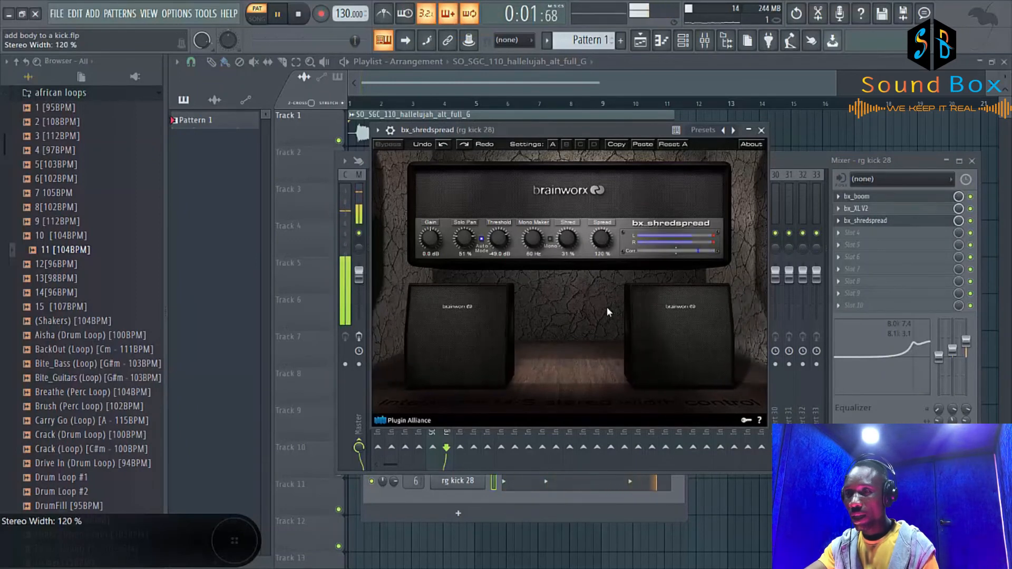
scroll(607, 307, down, 6)
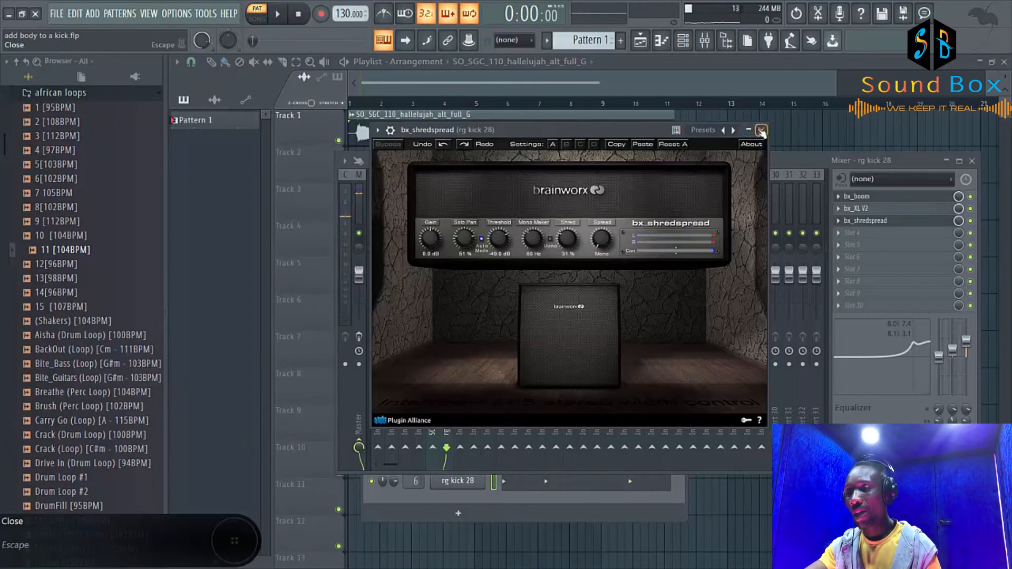
click(762, 132)
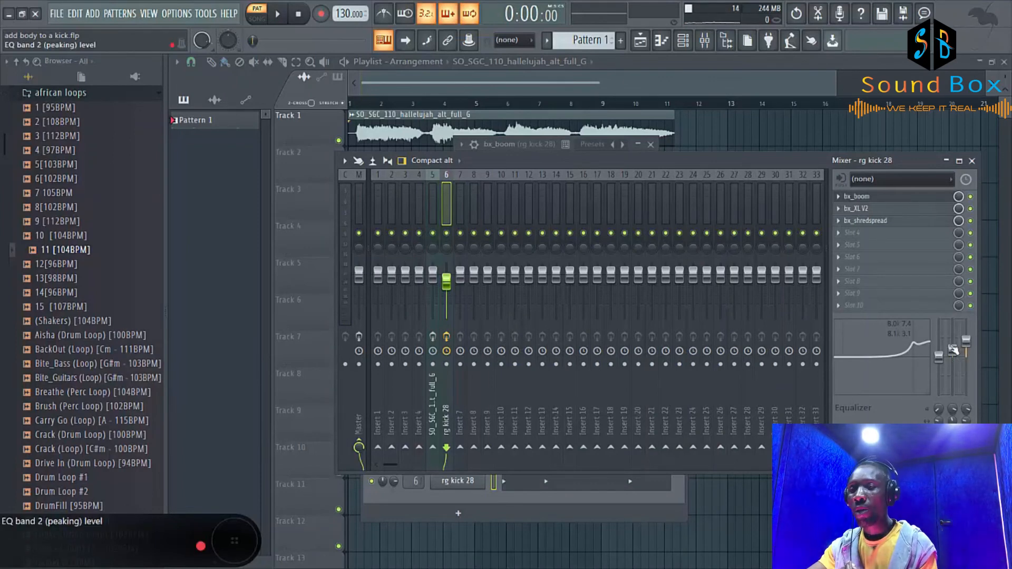
drag(920, 347, 899, 342)
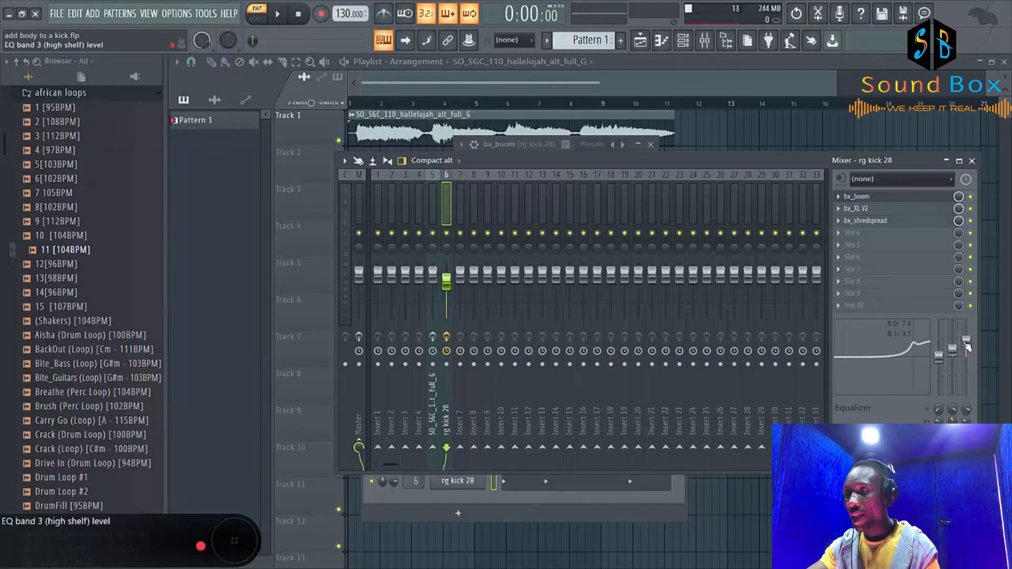
Step: Raise the high-shelf EQ level of the rg kick 28 track to 9.3 dB and play the kick to hear it
drag(968, 344, 967, 323)
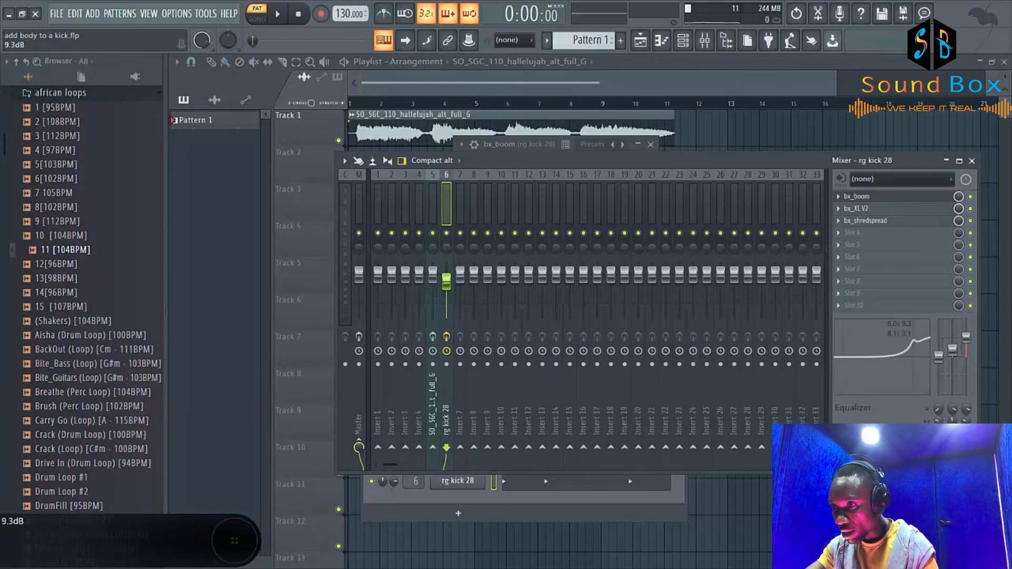
key(space)
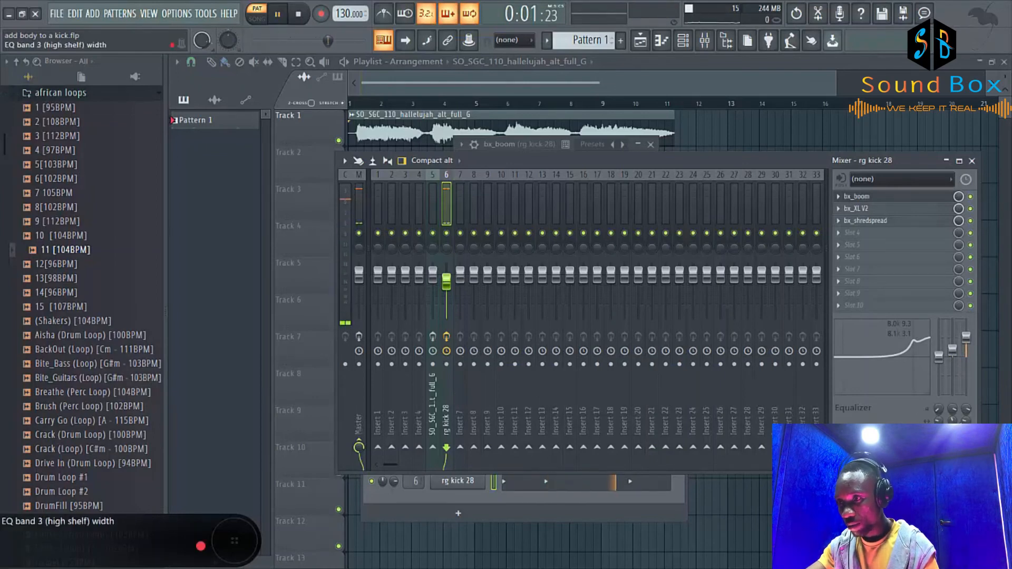
click(917, 238)
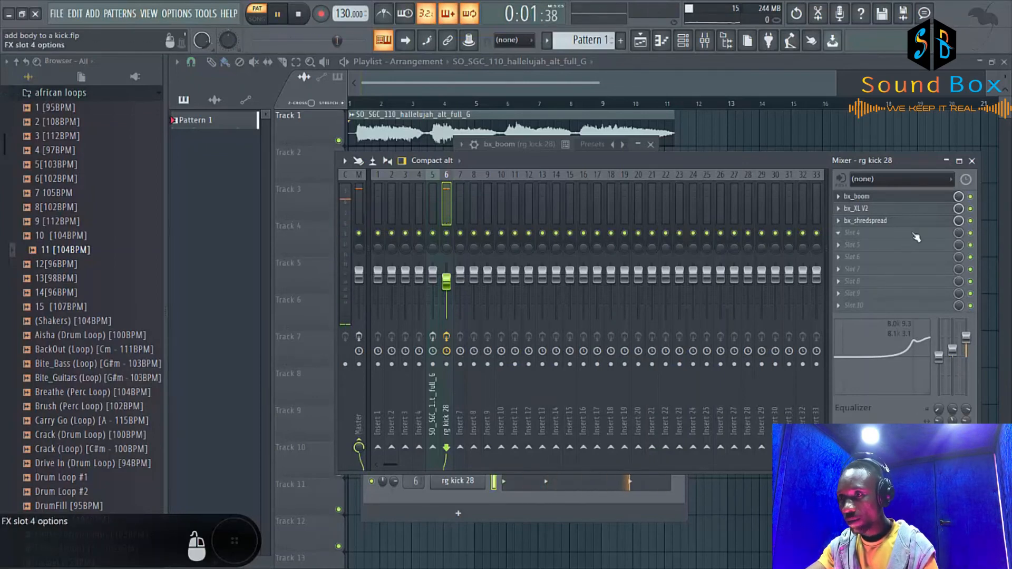
key(space)
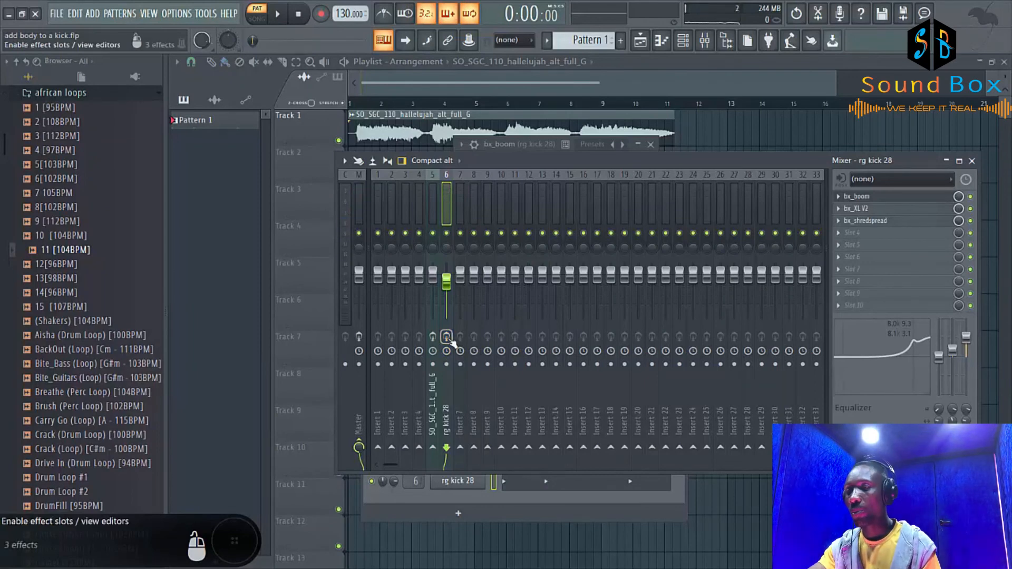
Step: Play the kick repeatedly with all effect slots of the rg kick 28 track disabled and enabled to compare the sound
key(space)
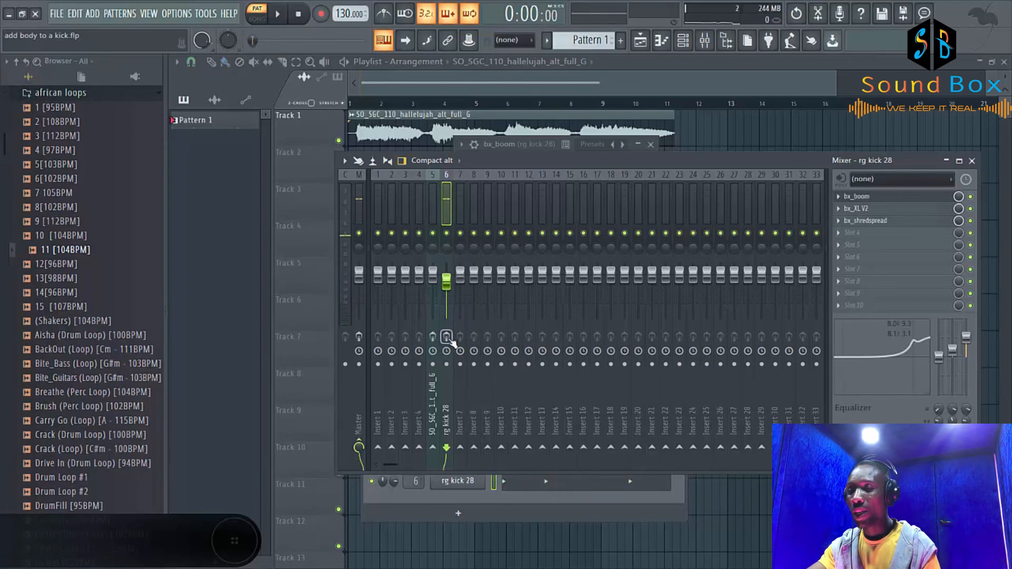
key(space)
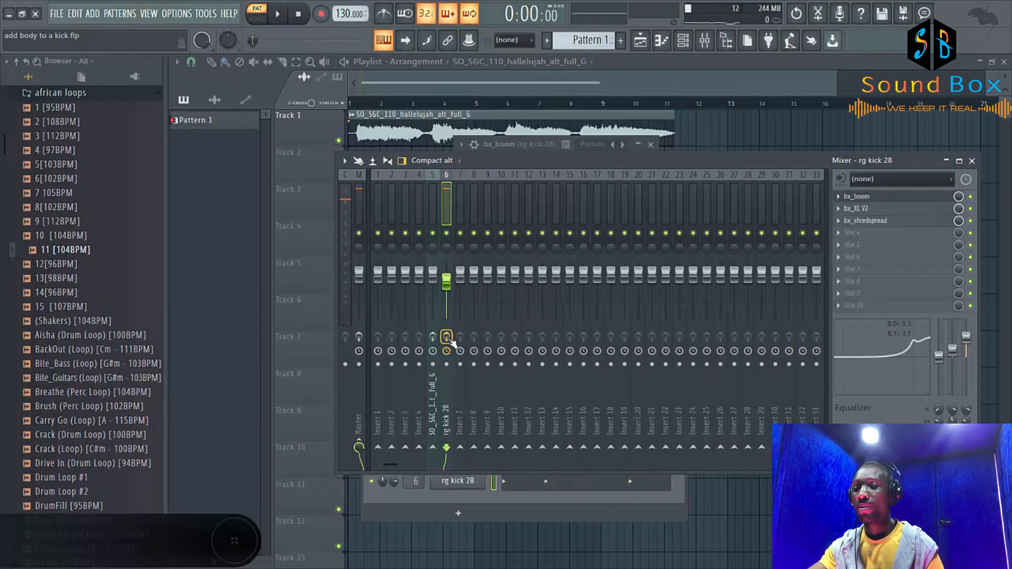
key(space)
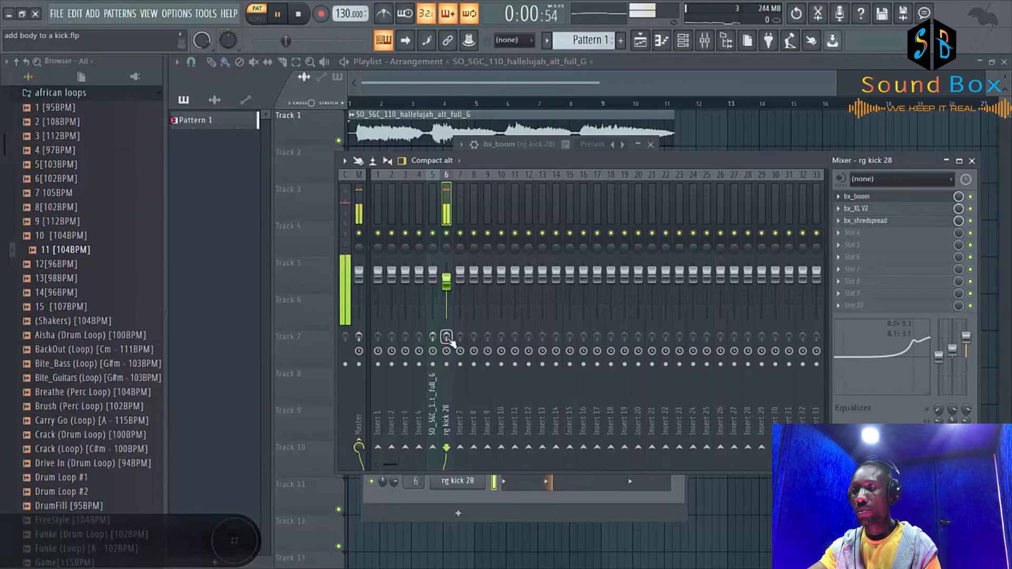
key(space)
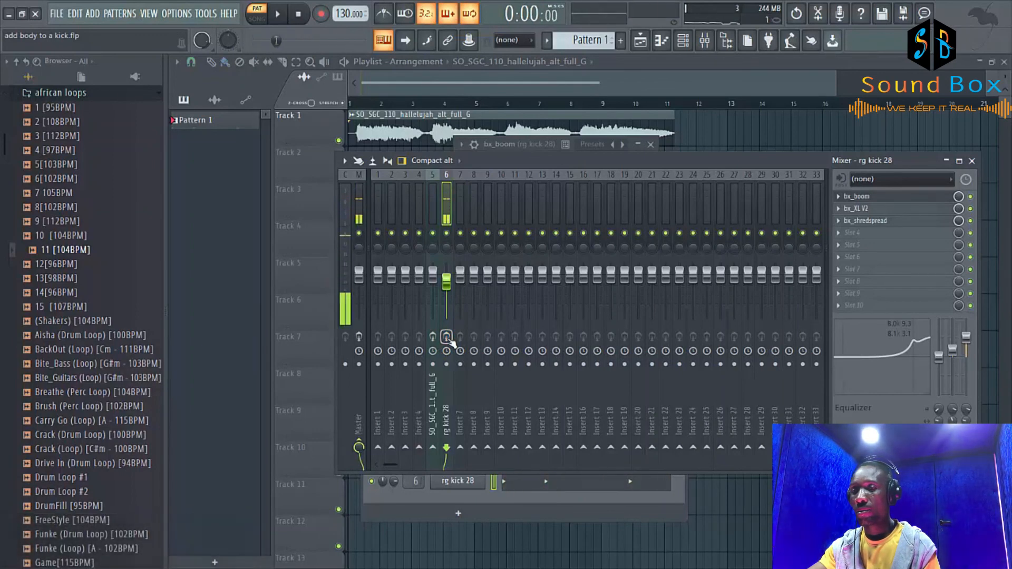
key(space)
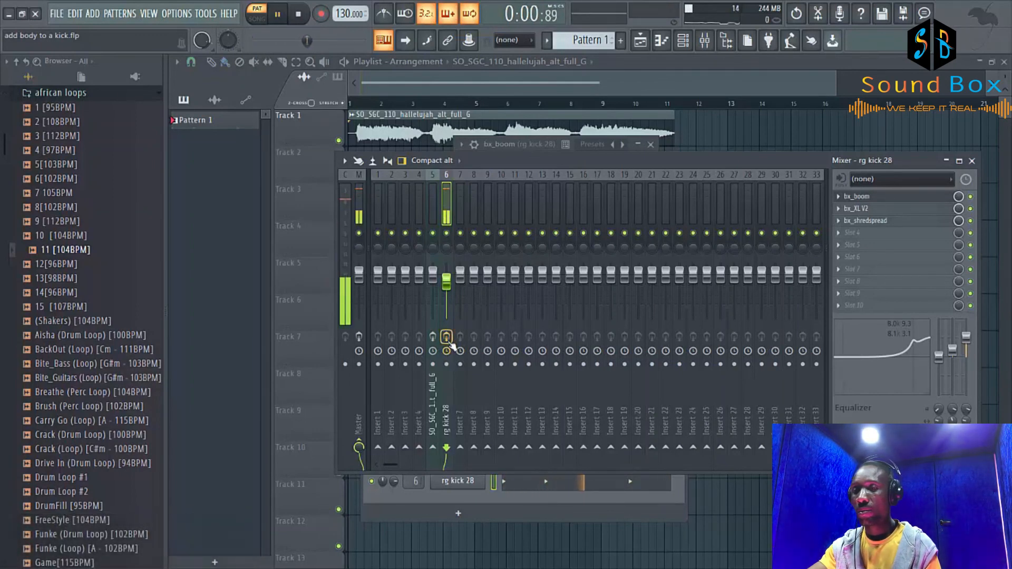